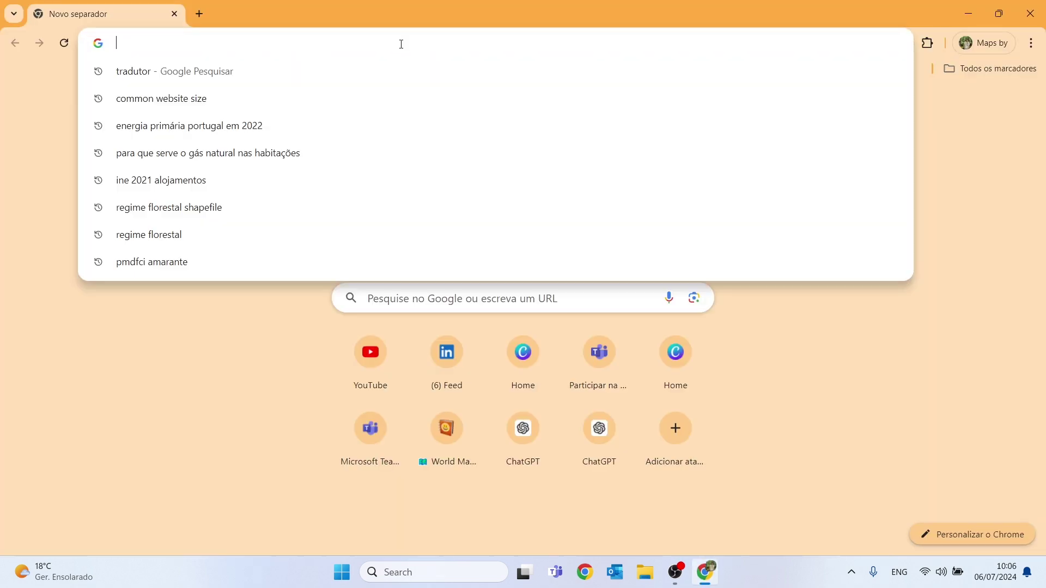
Step: Search for exiftool and download the exiftool-12.87.zip Windows executable from exiftool.org
type("exiftool")
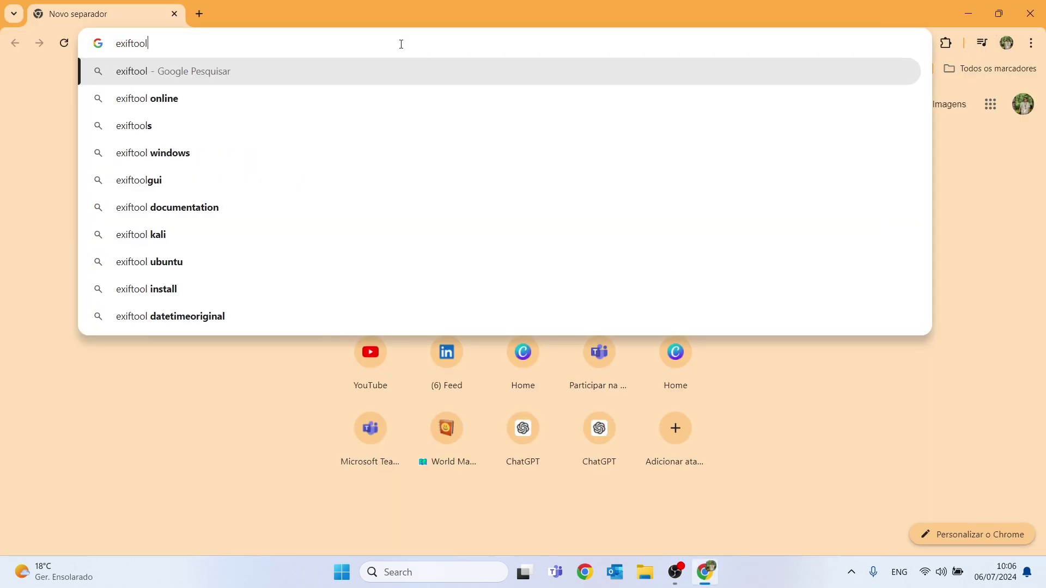
key("Return")
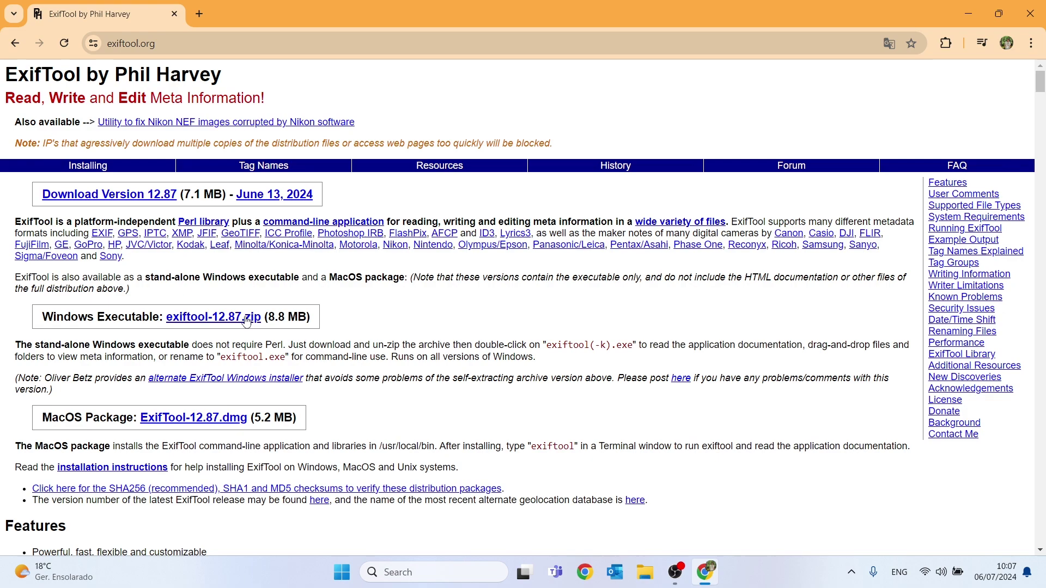
left_click_drag(163, 321, 96, 319)
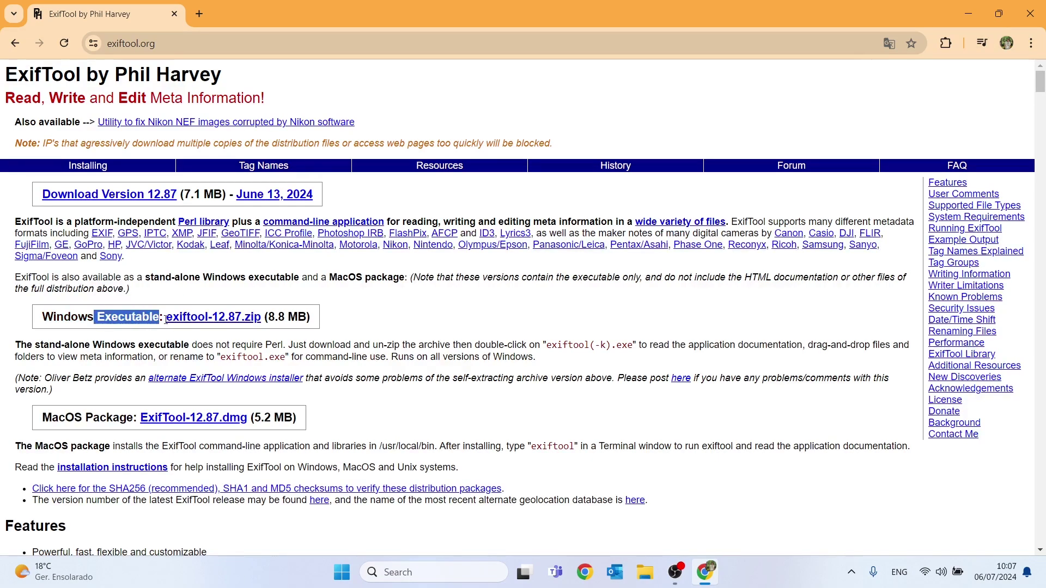
left_click(220, 321)
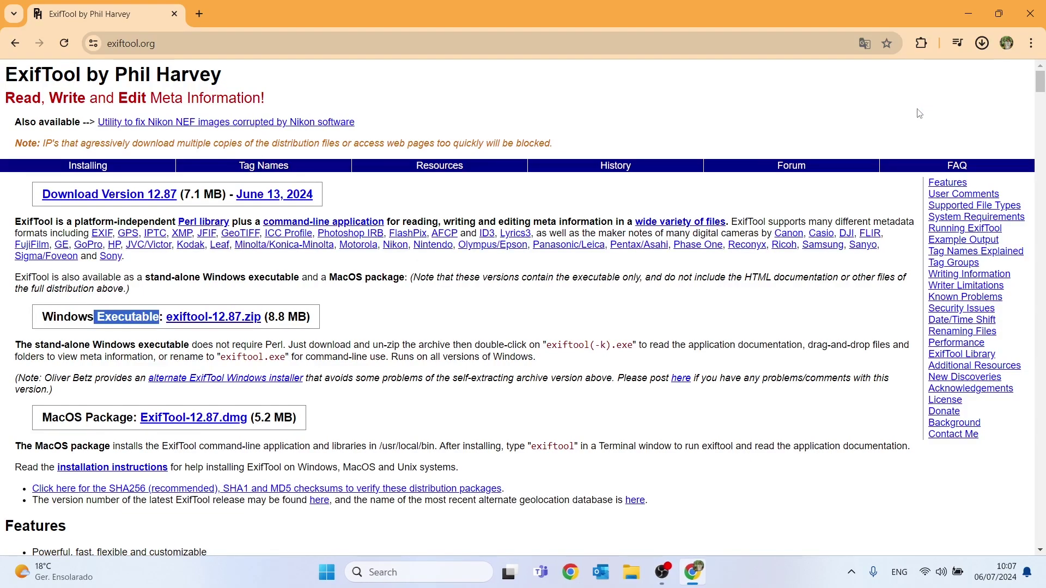
left_click(948, 76)
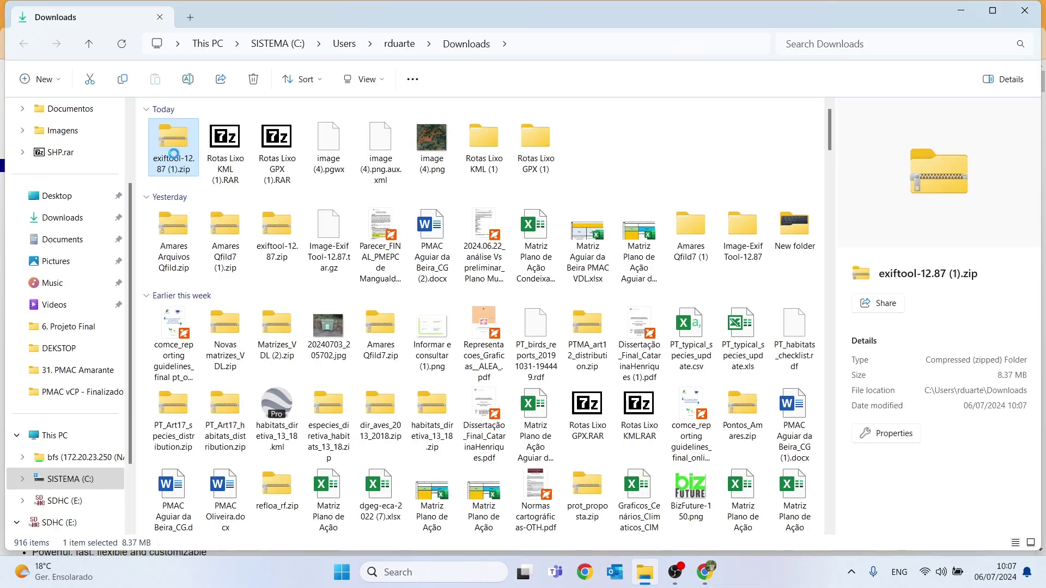
Step: Extract exiftool-12.87.zip onto the Desktop, then close the Downloads window
right_click(173, 154)
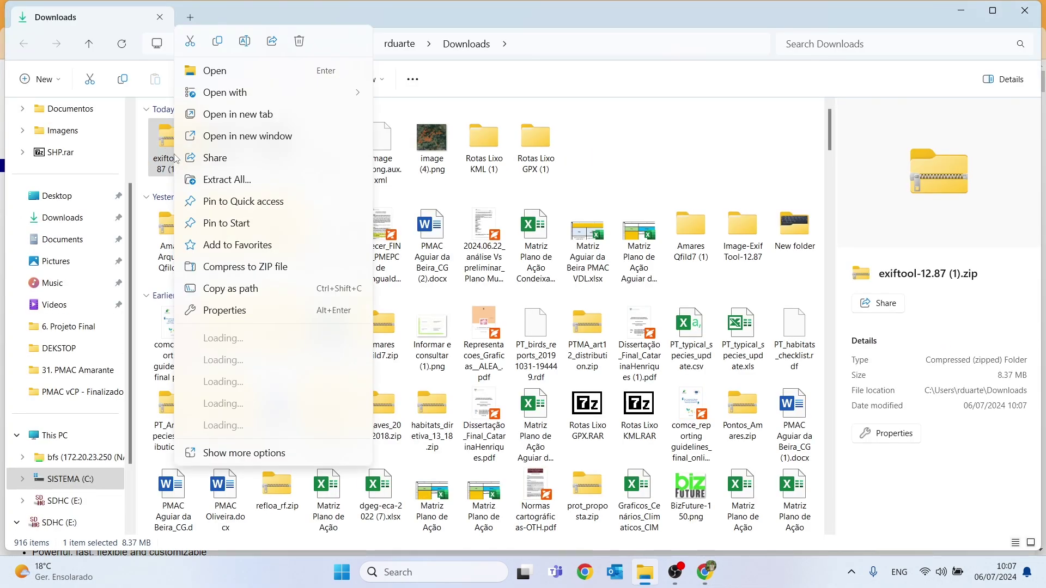
left_click(207, 182)
left_click(379, 20)
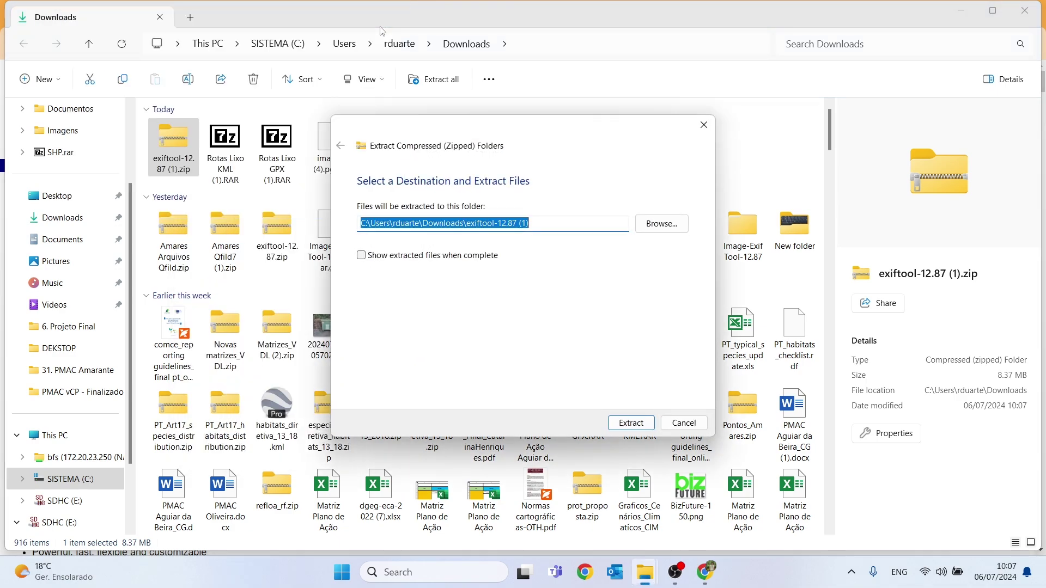
left_click(661, 224)
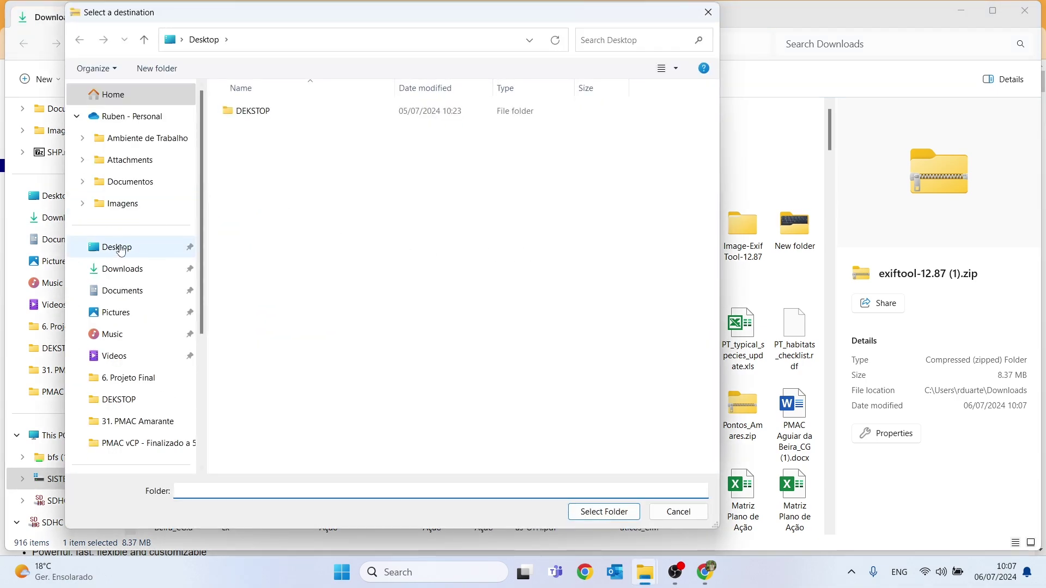
left_click(117, 247)
left_click(604, 512)
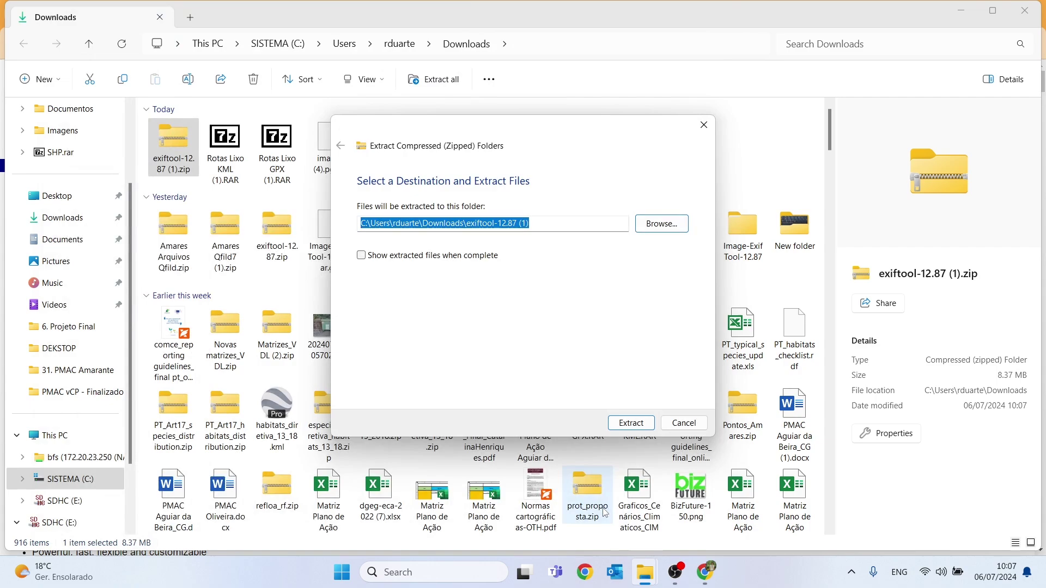
left_click(622, 424)
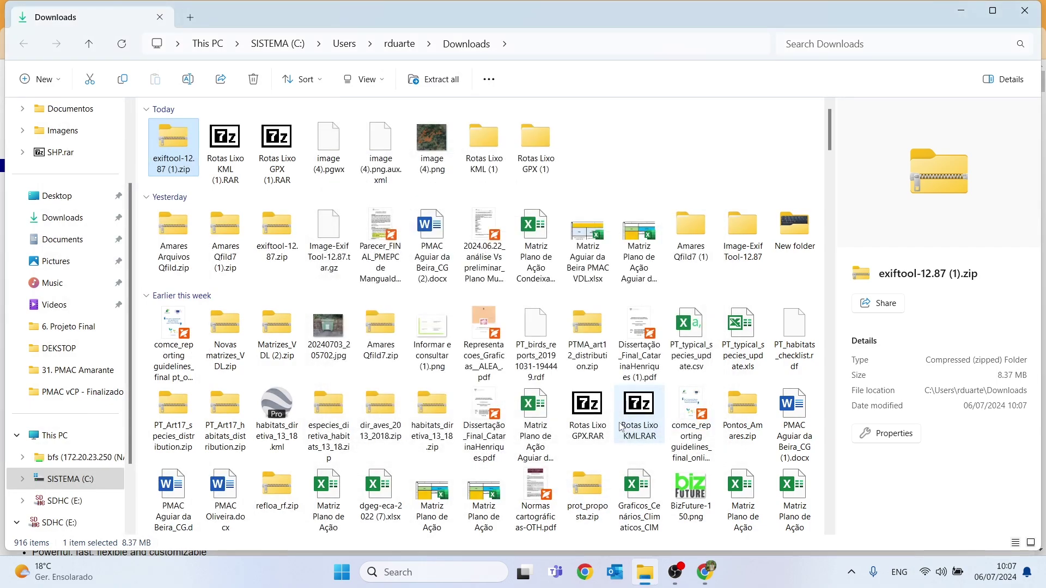
left_click(1025, 11)
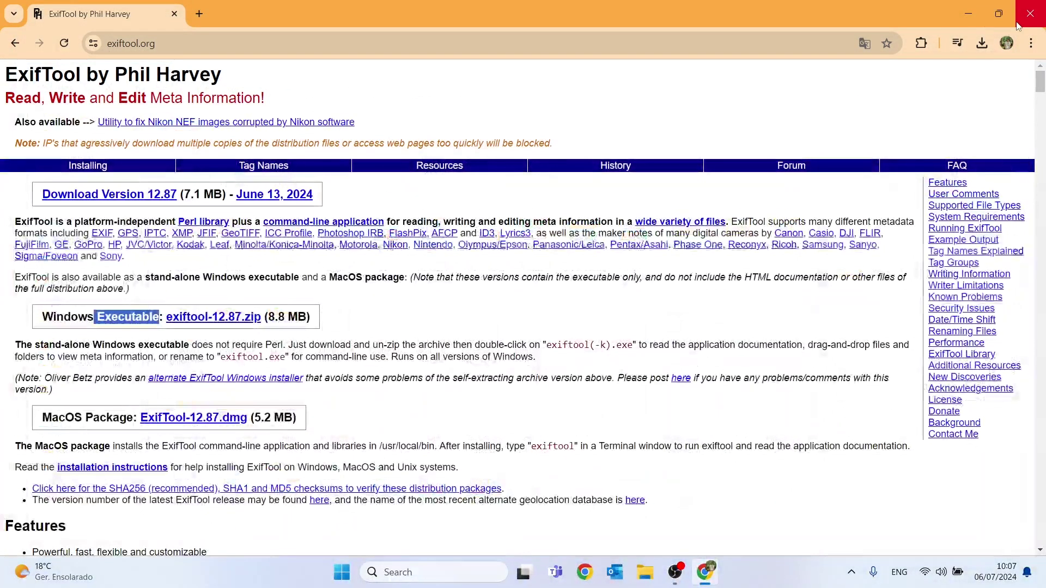
Step: Close Chrome and rename the desktop file exiftool(-k).exe to exiftool.exe
left_click(1035, 12)
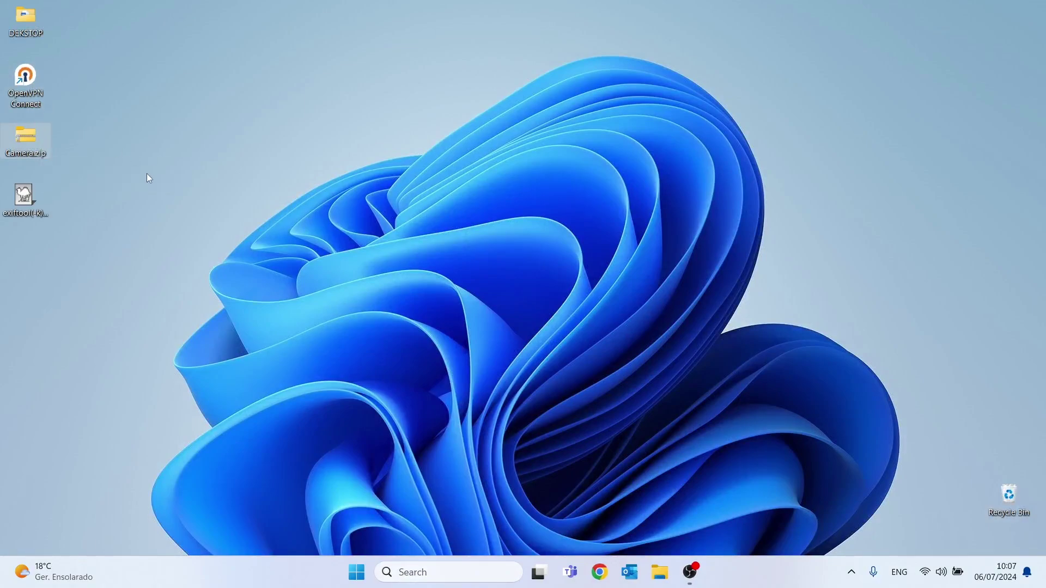
left_click(26, 216)
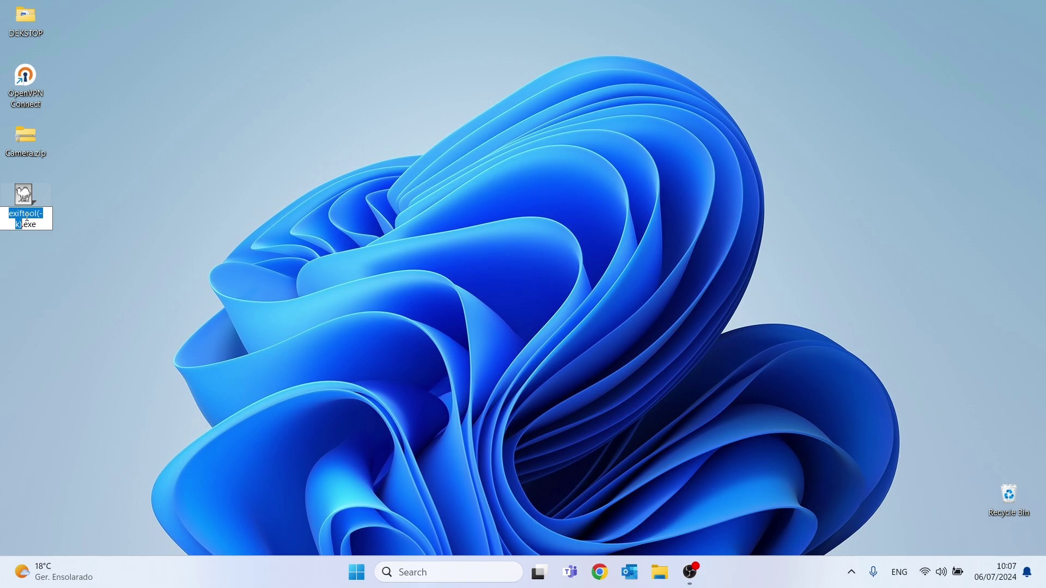
type("exiftool")
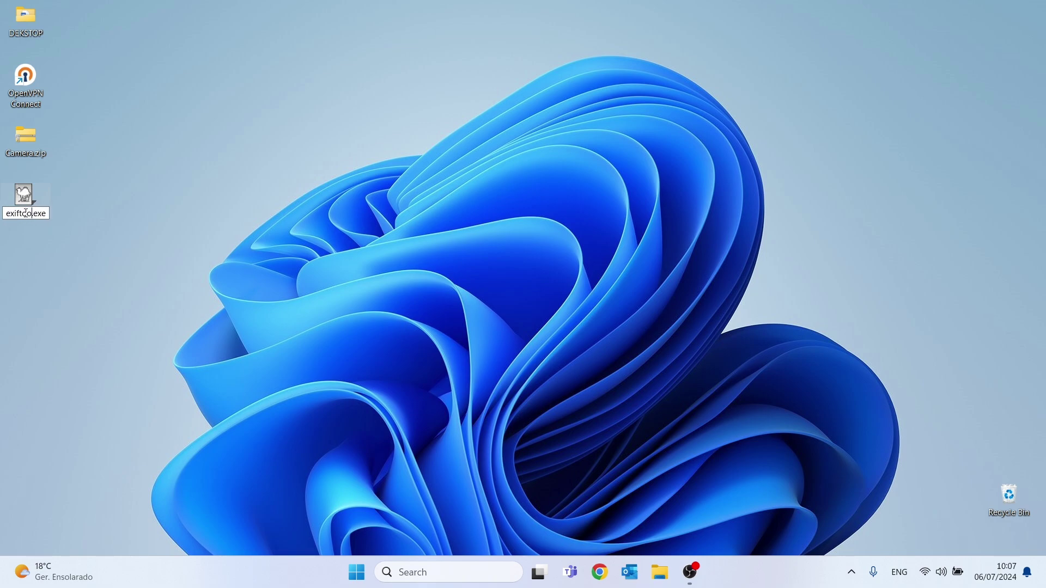
key("Escape")
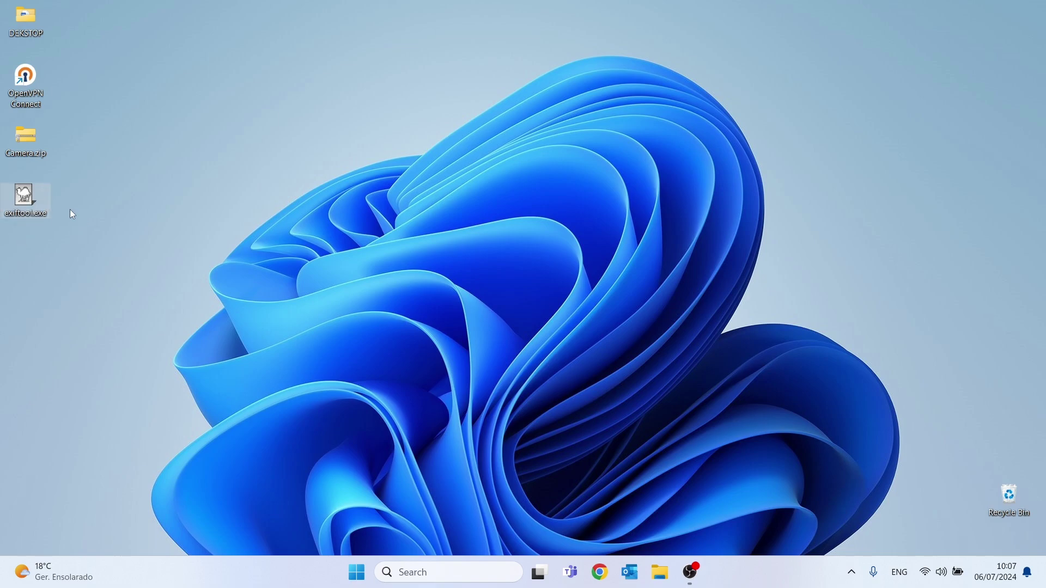
Step: Browse through This PC to the C:\Windows folder
left_click(70, 209)
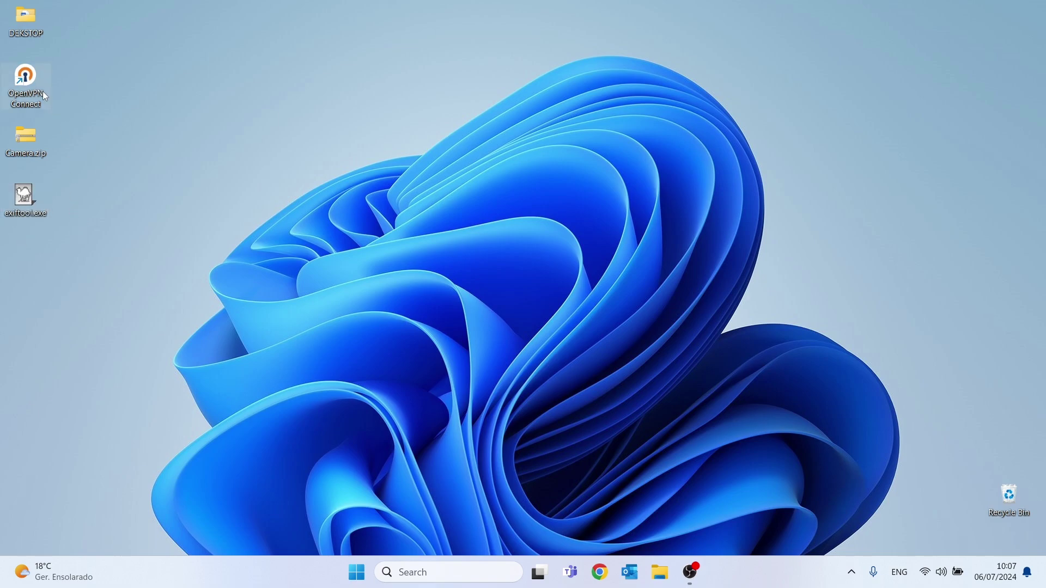
double_click(21, 32)
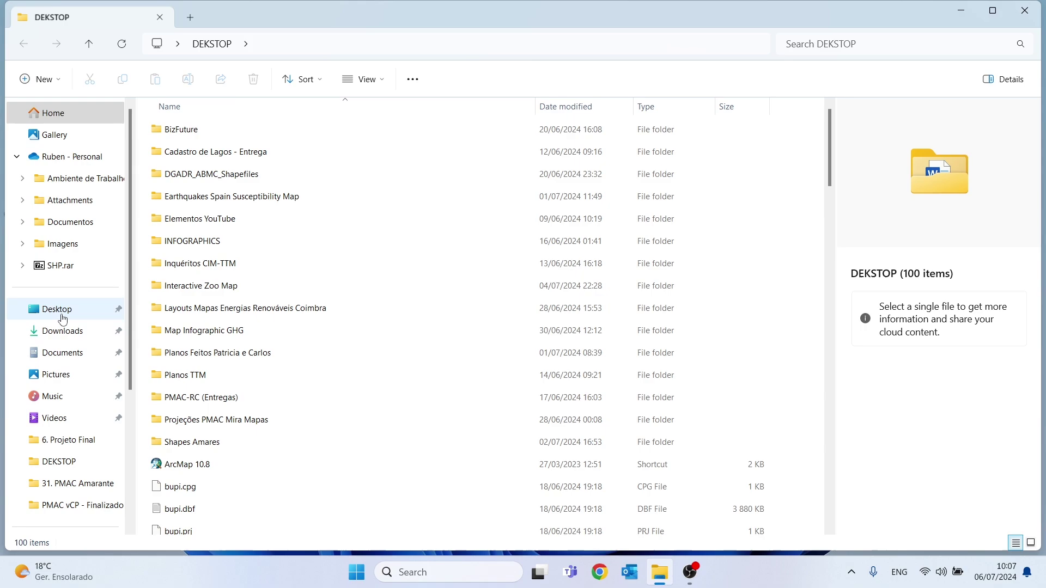
scroll(62, 320, "down", 5)
left_click(52, 326)
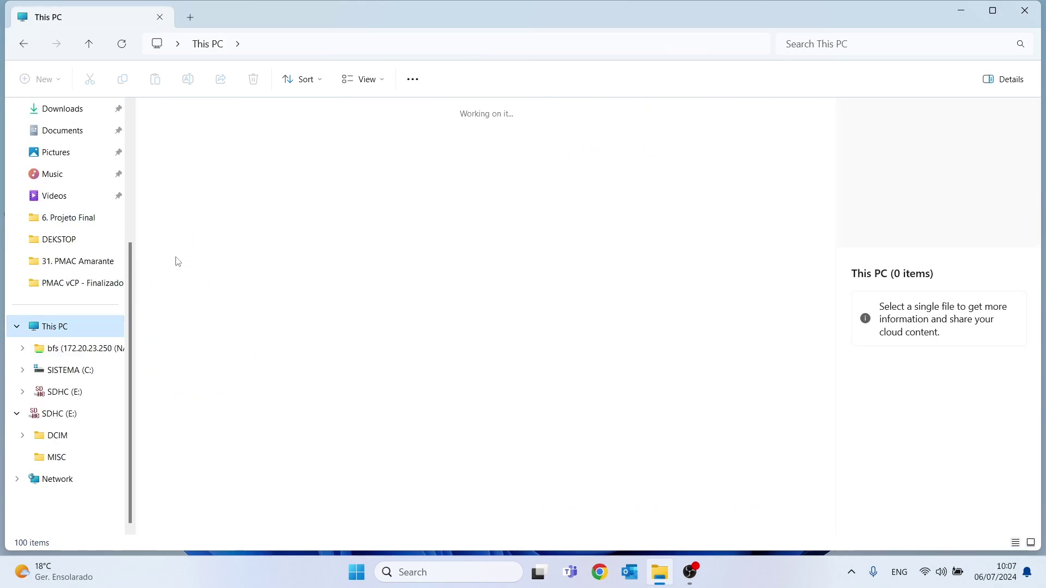
double_click(207, 127)
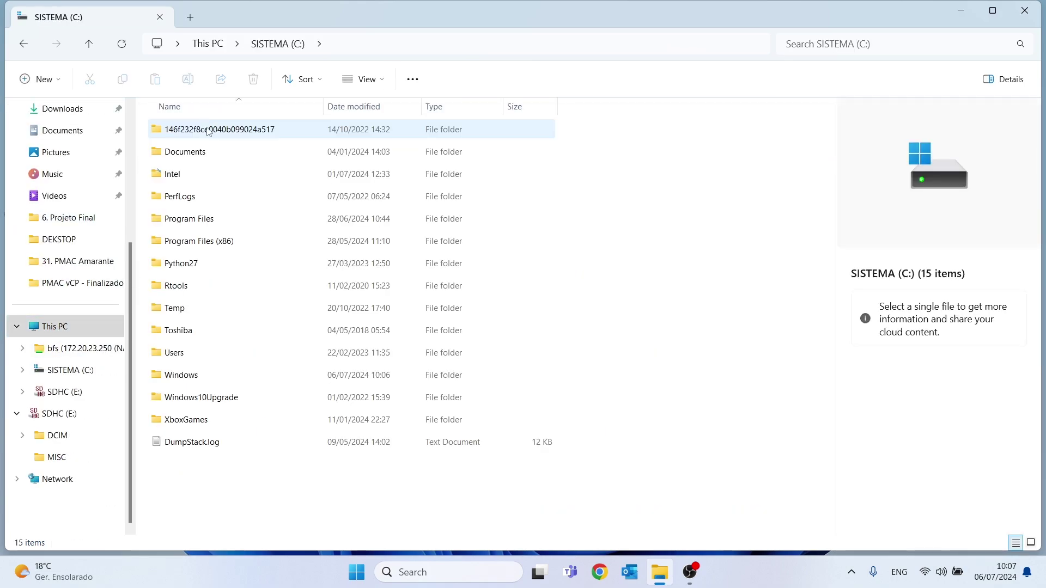
double_click(191, 375)
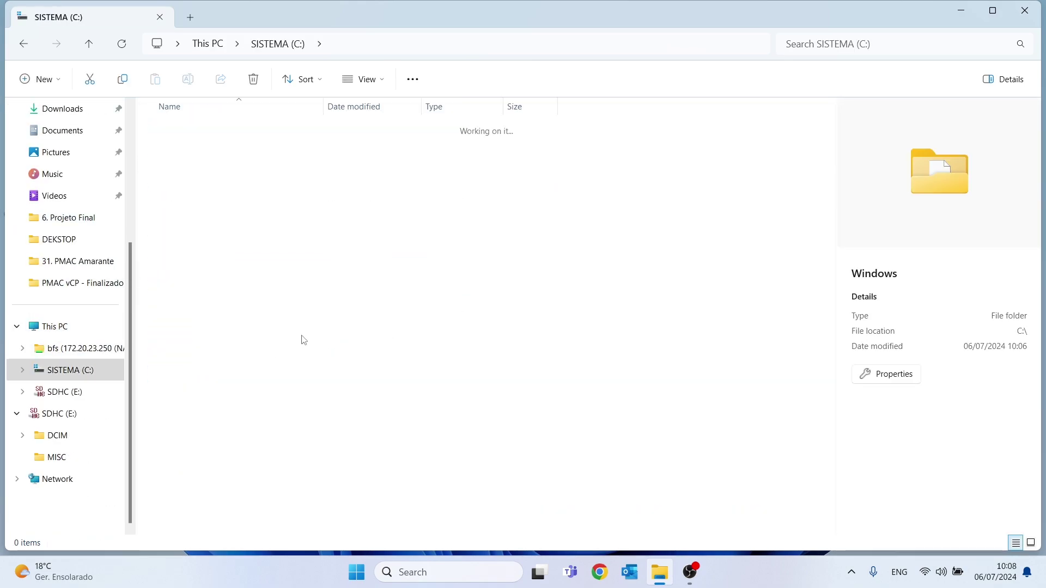
Step: Create a new folder named Exiftool inside C:\Windows with administrator permission
right_click(615, 206)
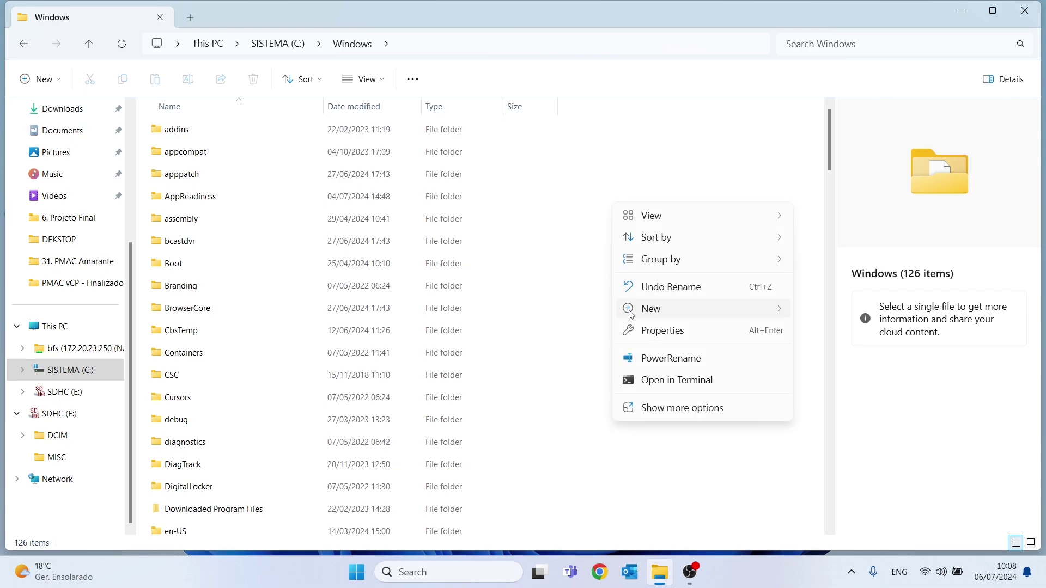
mouse_move(631, 314)
left_click(825, 312)
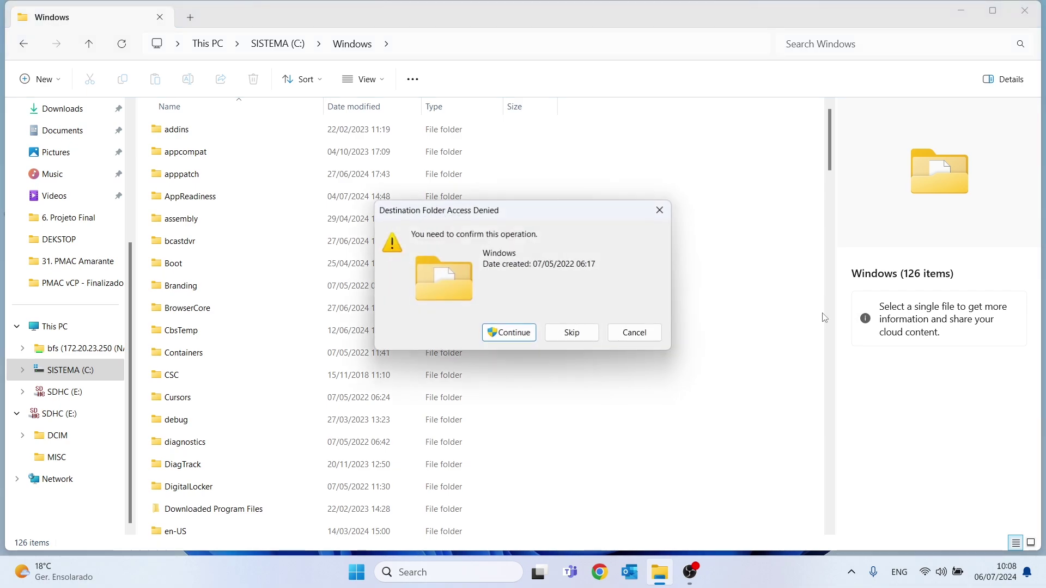
left_click(498, 332)
type("Exiftool")
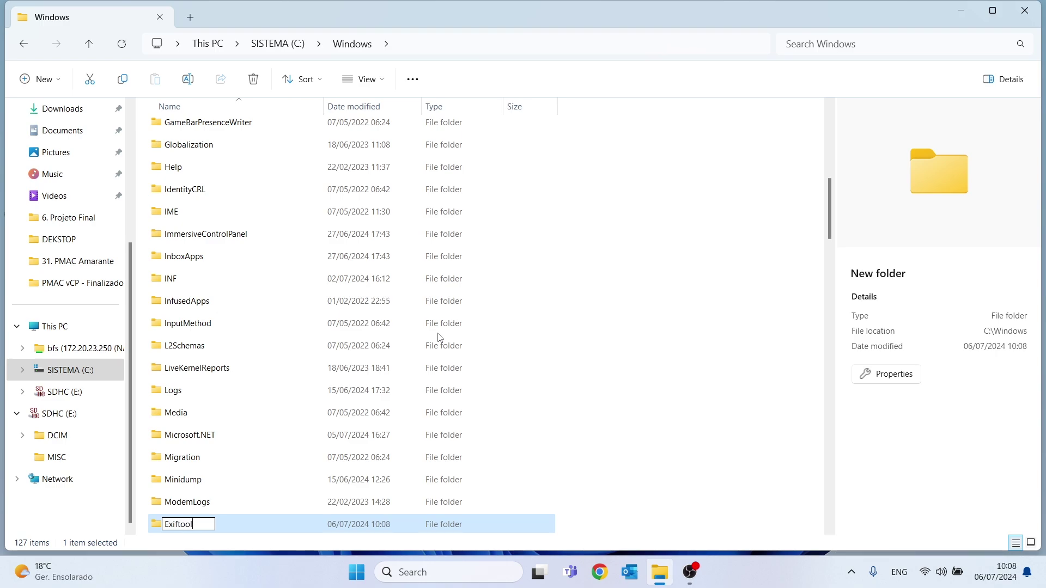
key("Return")
Step: Move exiftool.exe from the desktop into the Exiftool folder, then close the window
left_click_drag(470, 14, 642, 18)
left_click_drag(23, 206, 342, 170)
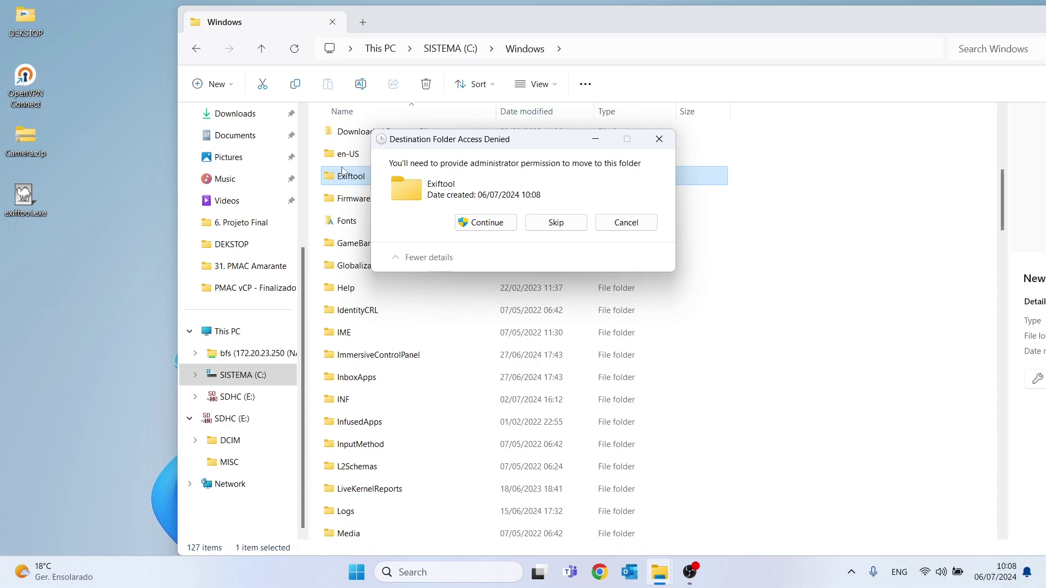
left_click(477, 222)
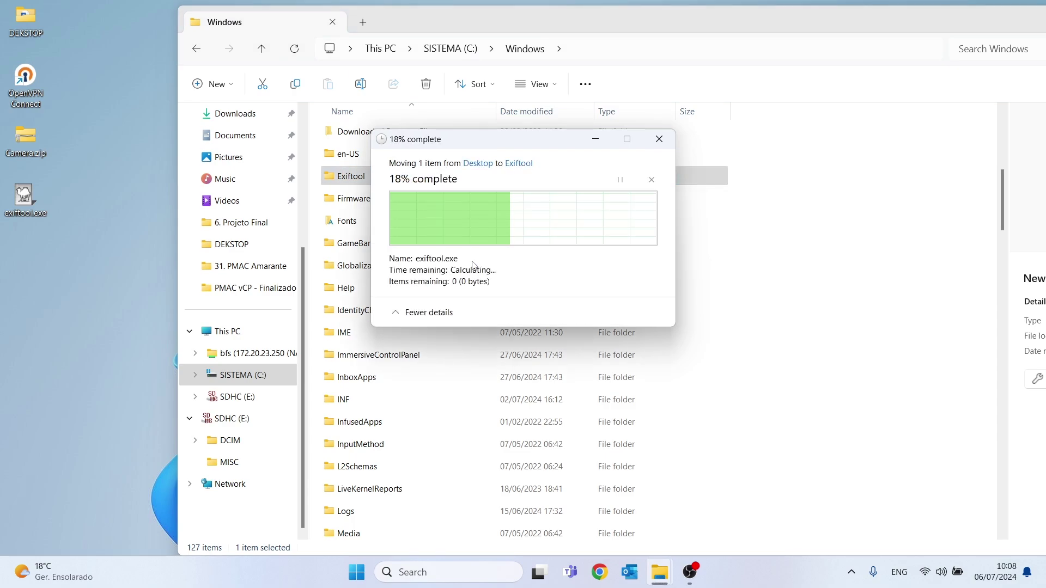
double_click(788, 25)
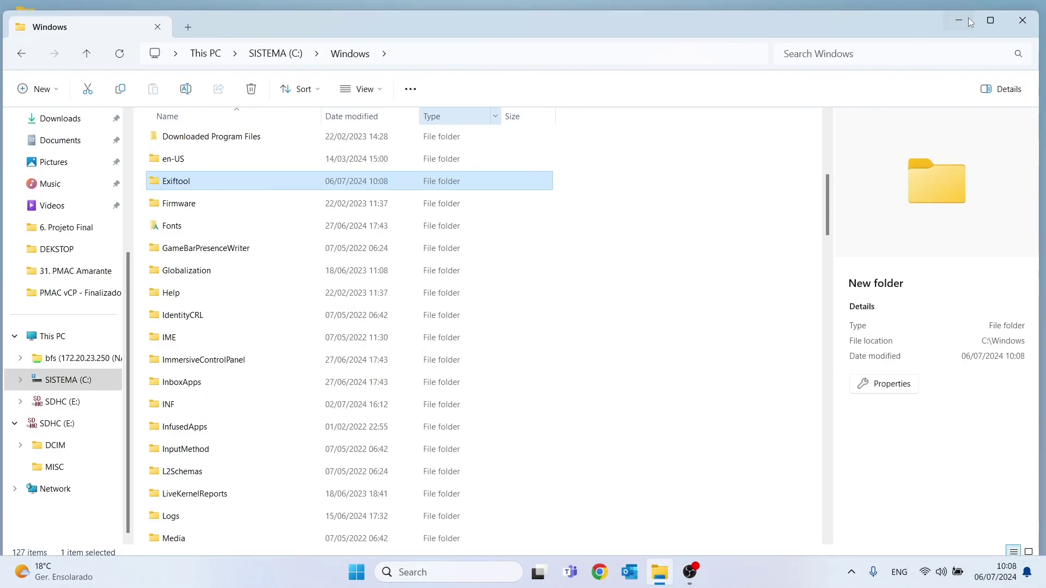
left_click(991, 20)
left_click(1033, 19)
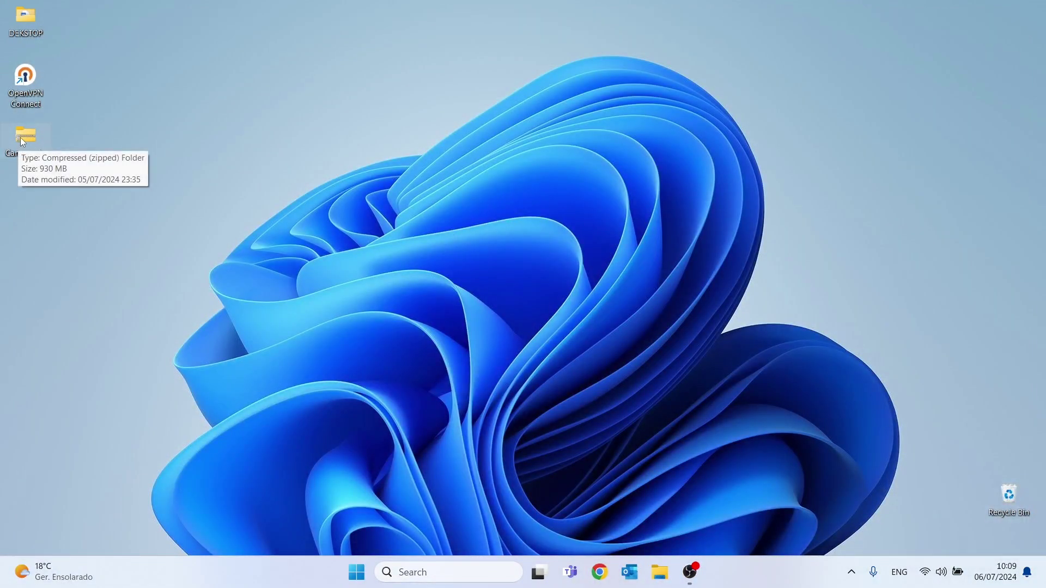
Step: Extract Camera.zip on the desktop into a Camera folder using the suggested destination
right_click(21, 137)
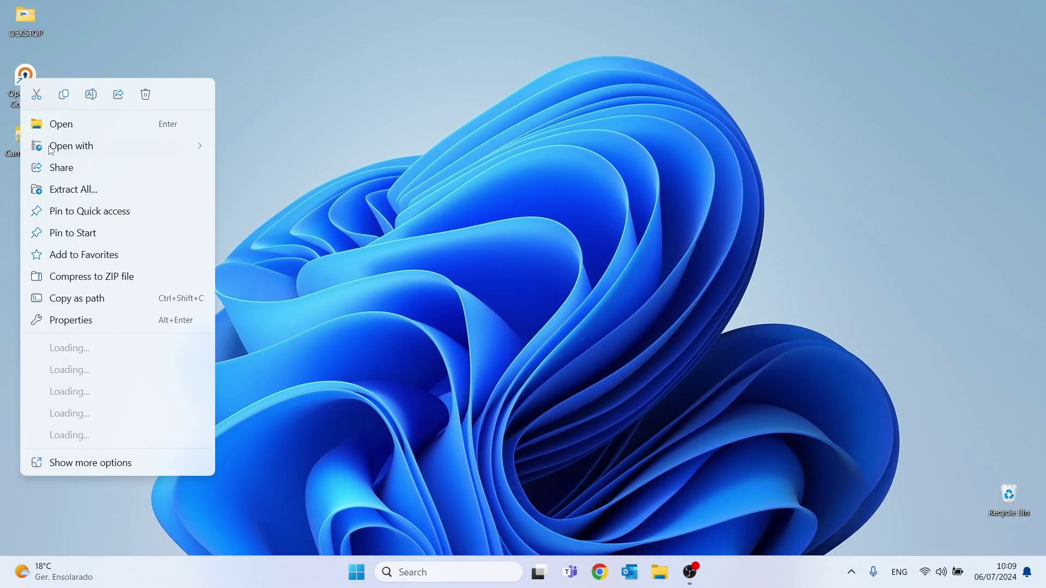
left_click(80, 195)
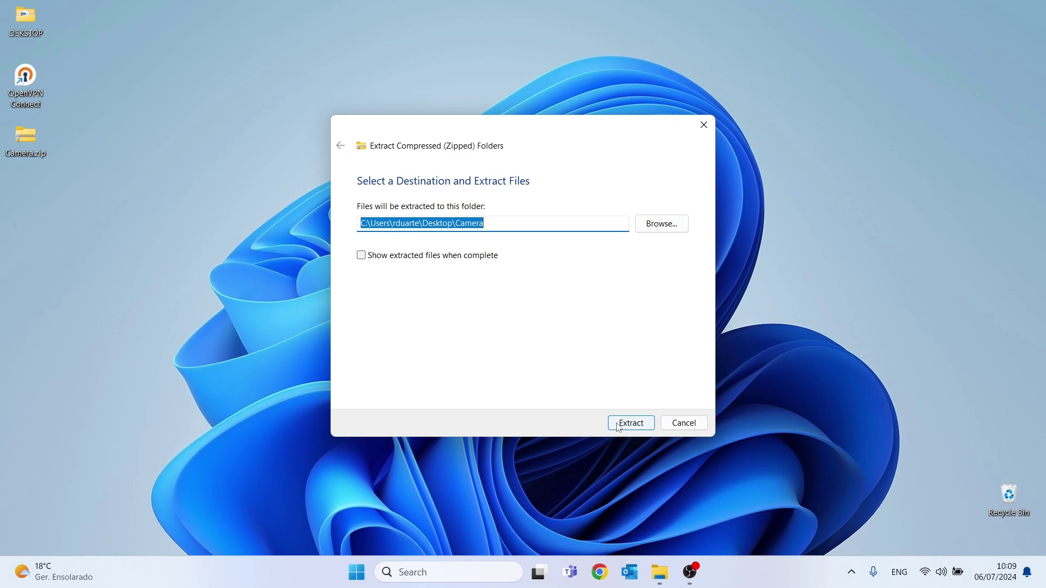
left_click(627, 423)
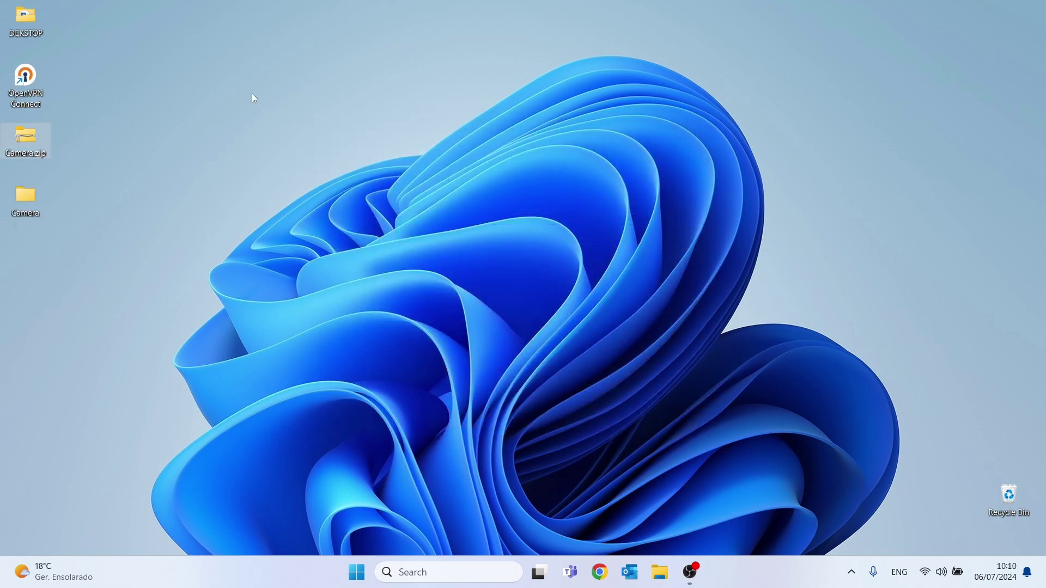
left_click(14, 189)
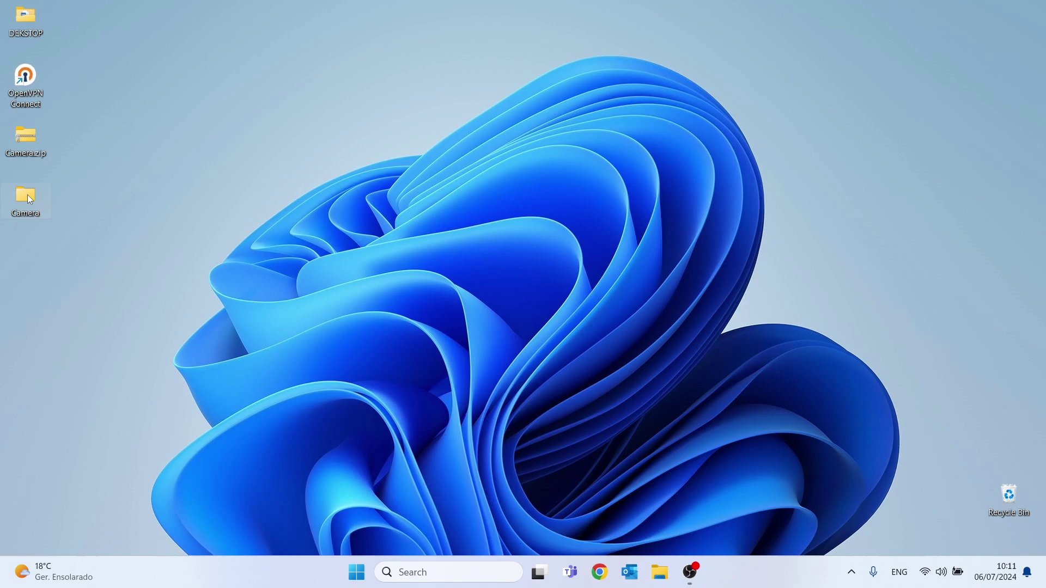
Step: Open the nested Camera\Camera photo folder and launch a Command Prompt there with cmd
double_click(28, 195)
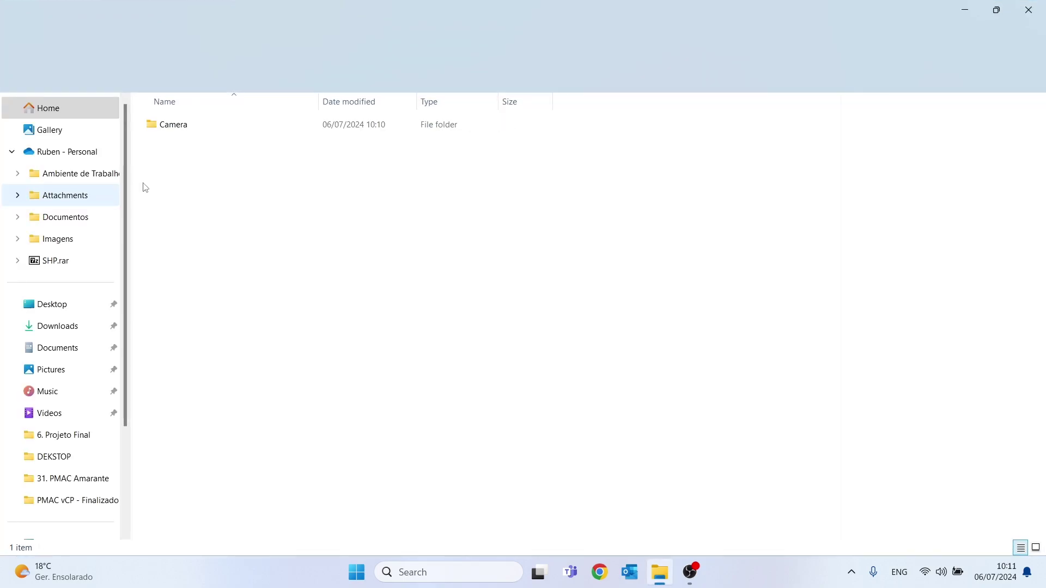
double_click(183, 129)
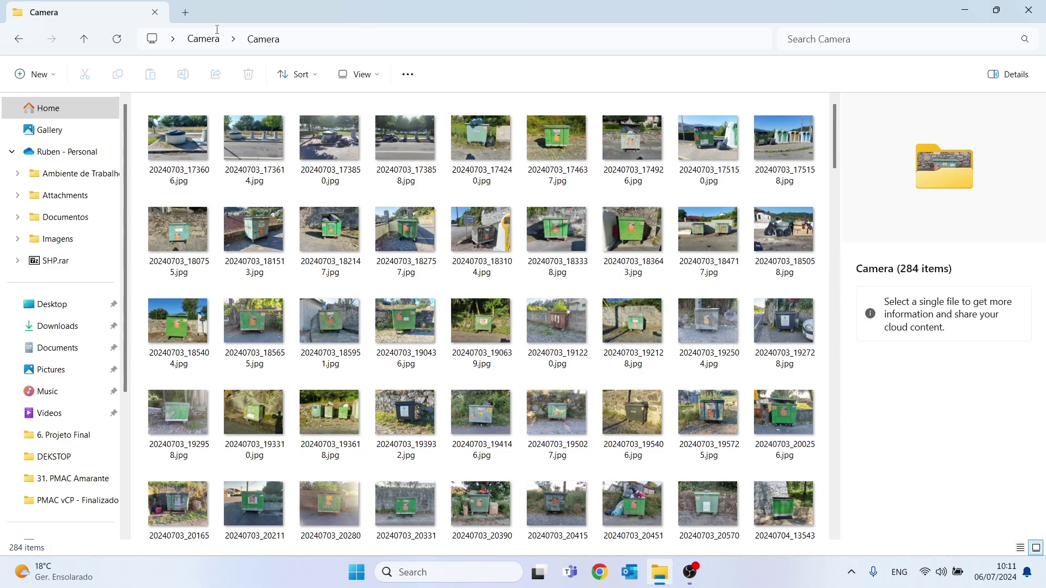
left_click(446, 39)
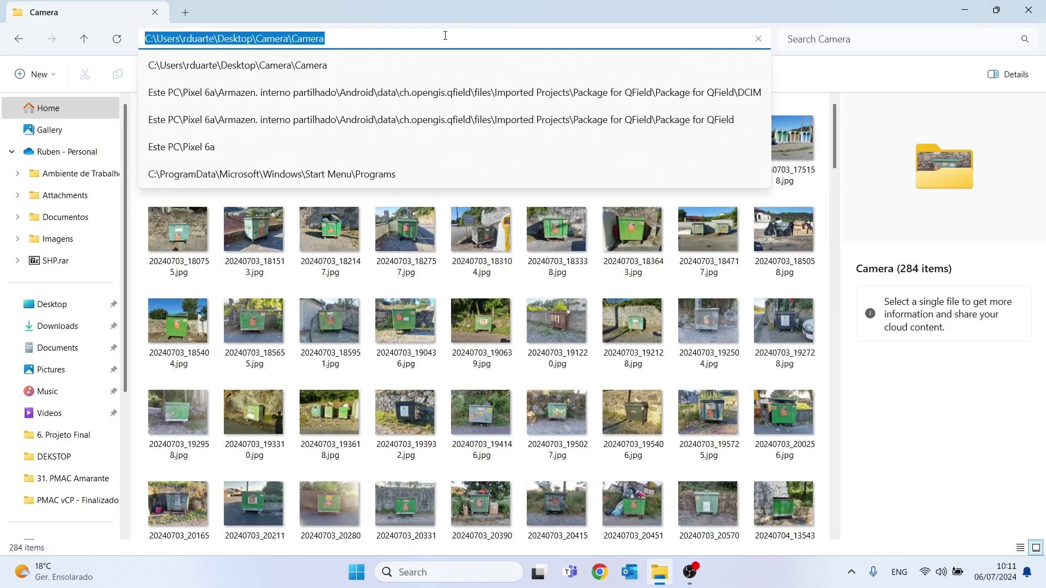
type("cmd")
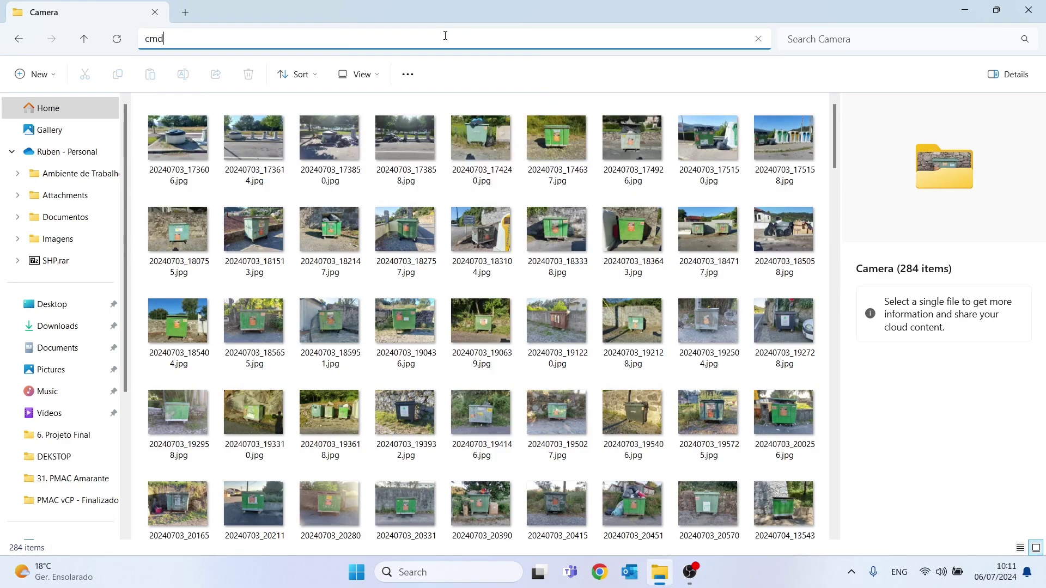
key("Return")
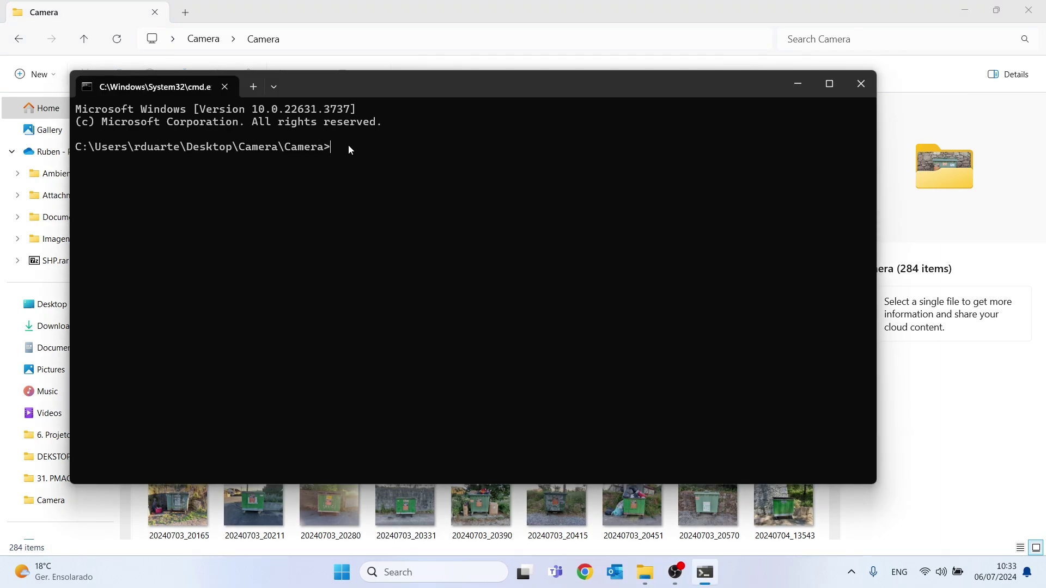
Step: Run exiftool exporting filename, GPS longitude, latitude and altitude for the folder into Photos.csv
type("exiftool -filename -gpslongitude gpslatitude -gp")
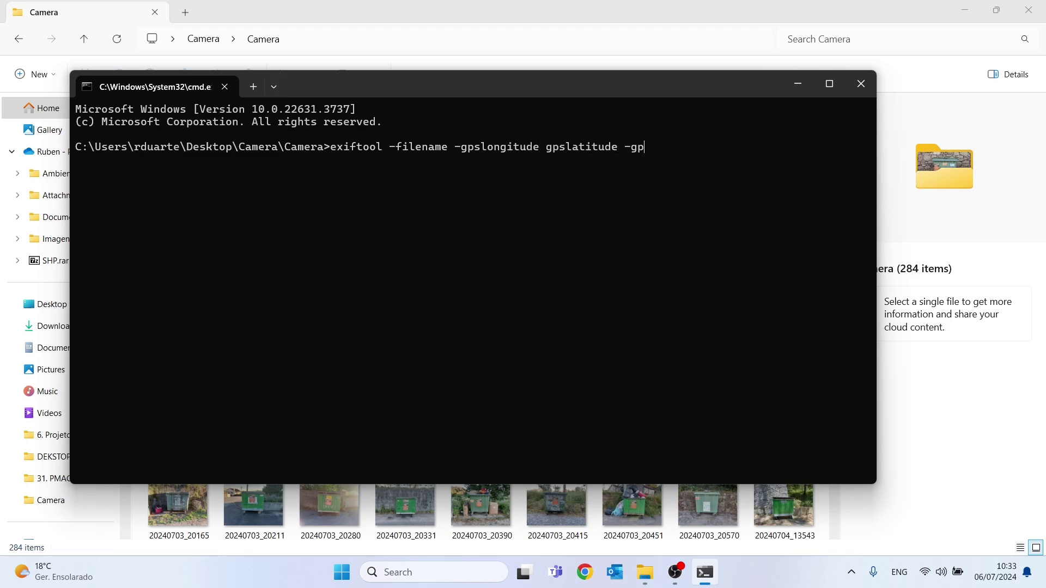
type("saltitude -csv -T -r -n")
left_click_drag(75, 147, 331, 147)
right_click(330, 147)
right_click(810, 154)
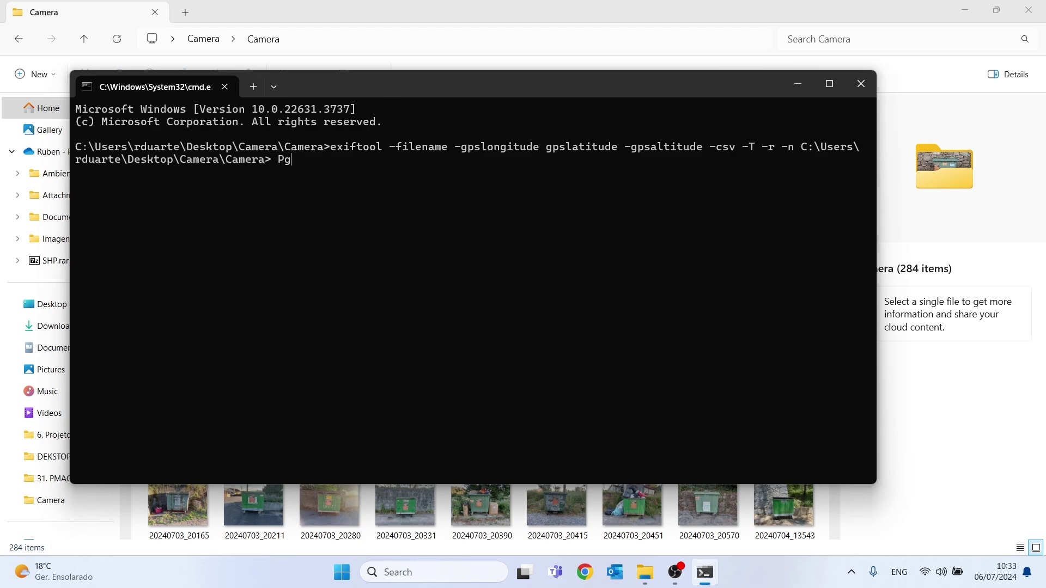
type("Photos.csv")
key("Return")
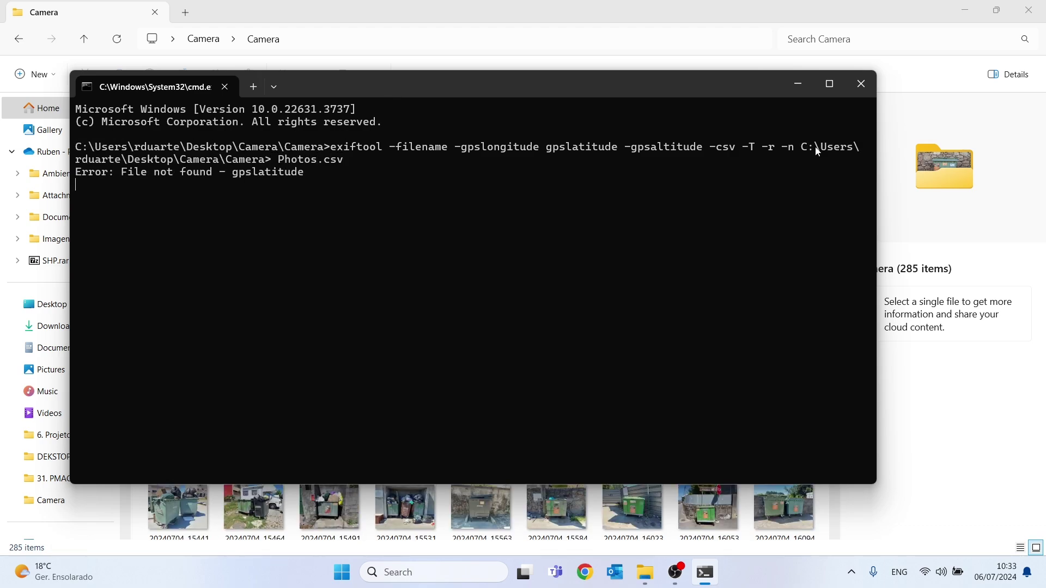
Step: Re-run the exiftool command with the missing hyphen added before gpslatitude
left_click_drag(348, 161, 75, 147)
left_click(348, 170)
left_click_drag(346, 160, 333, 148)
right_click(334, 149)
right_click(348, 198)
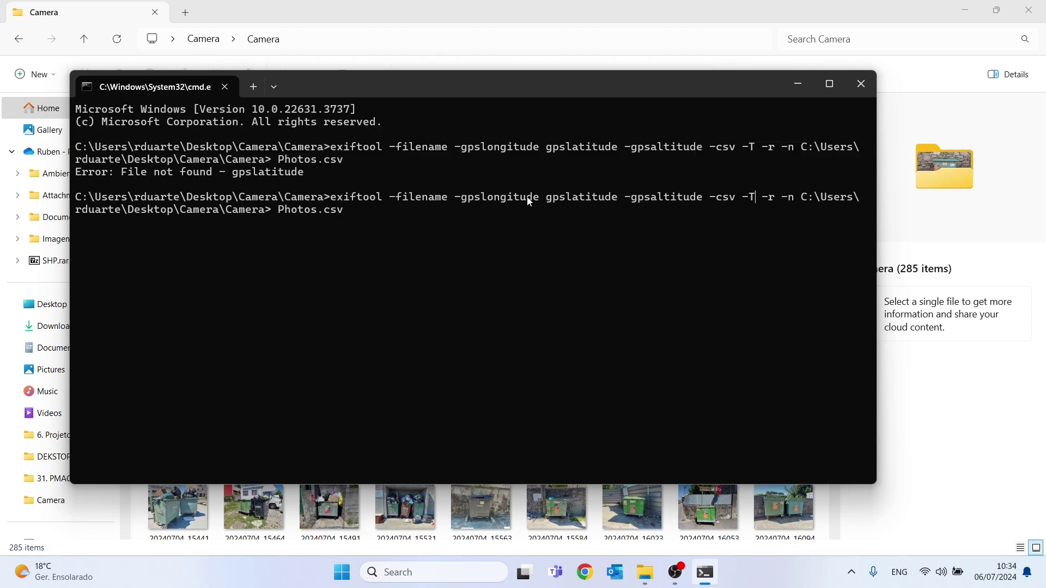
type("-")
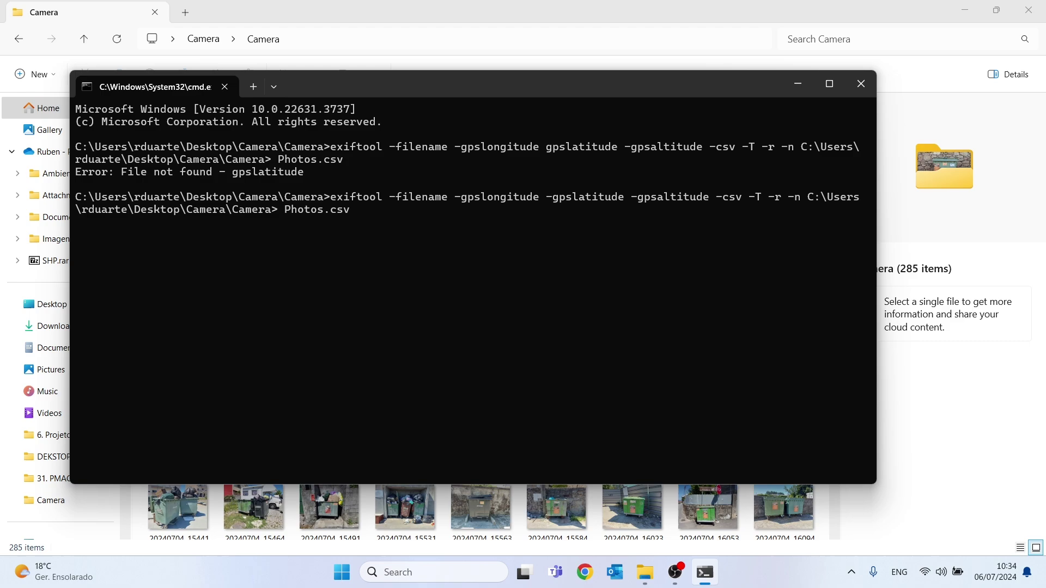
key("Return")
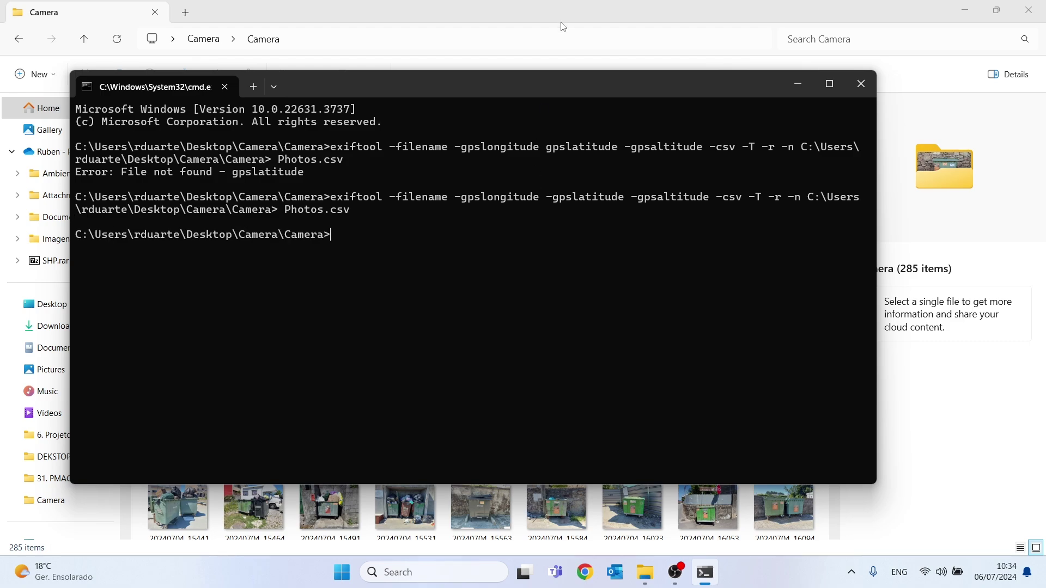
left_click(543, 6)
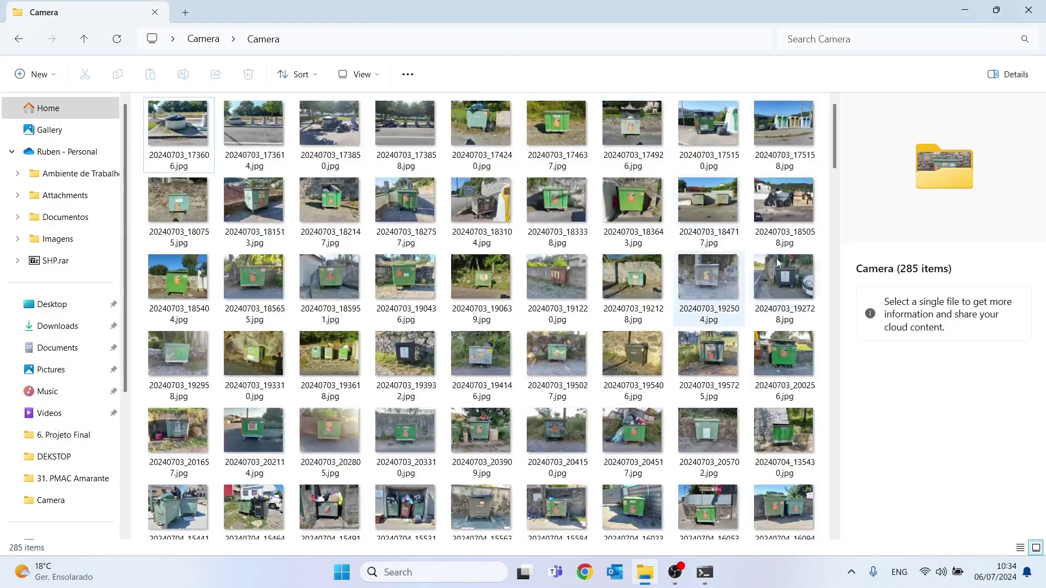
scroll(835, 474, "down", 5)
scroll(835, 474, "down", 8)
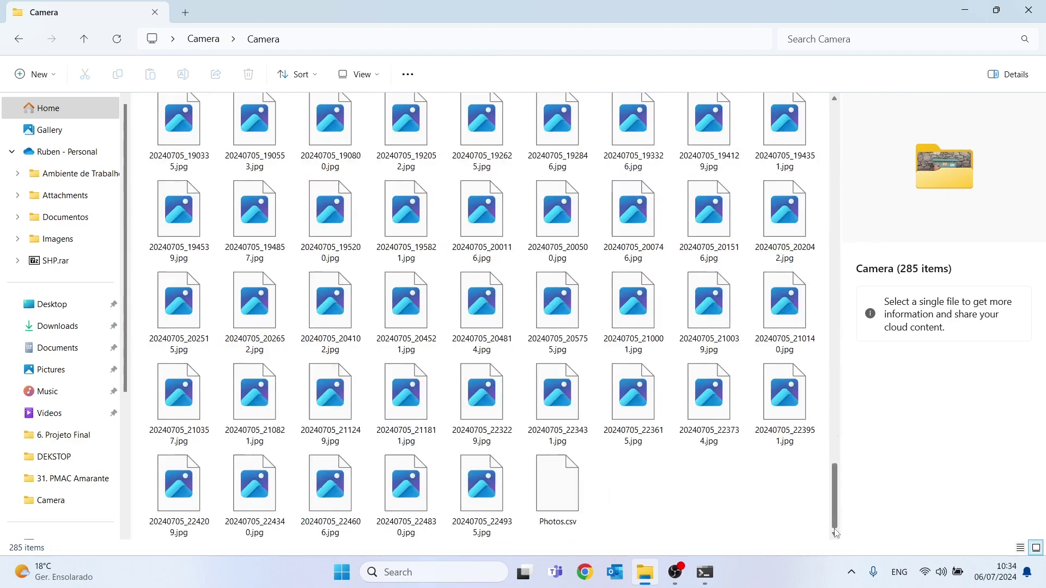
left_click(559, 500)
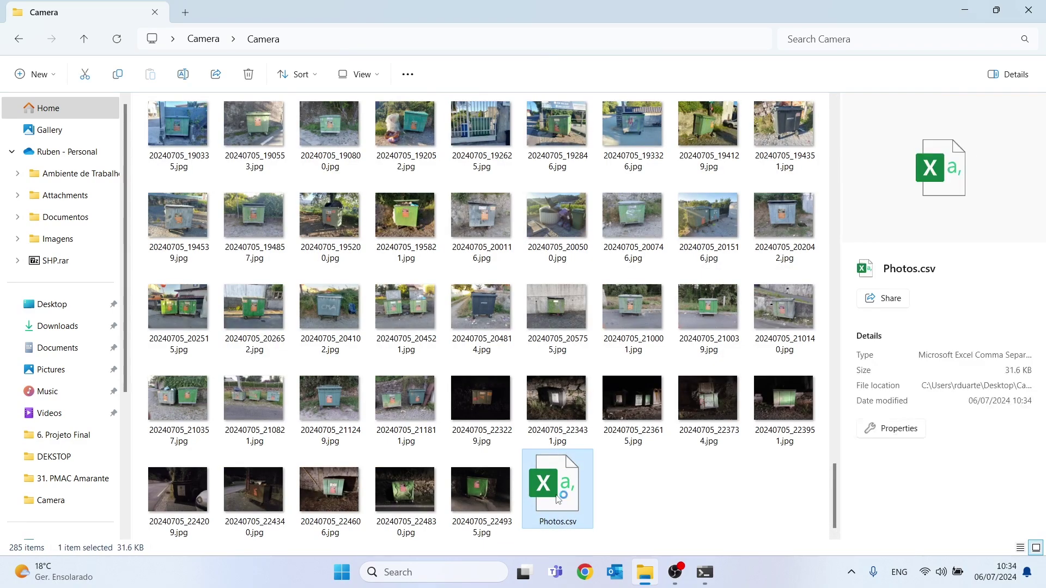
double_click(559, 501)
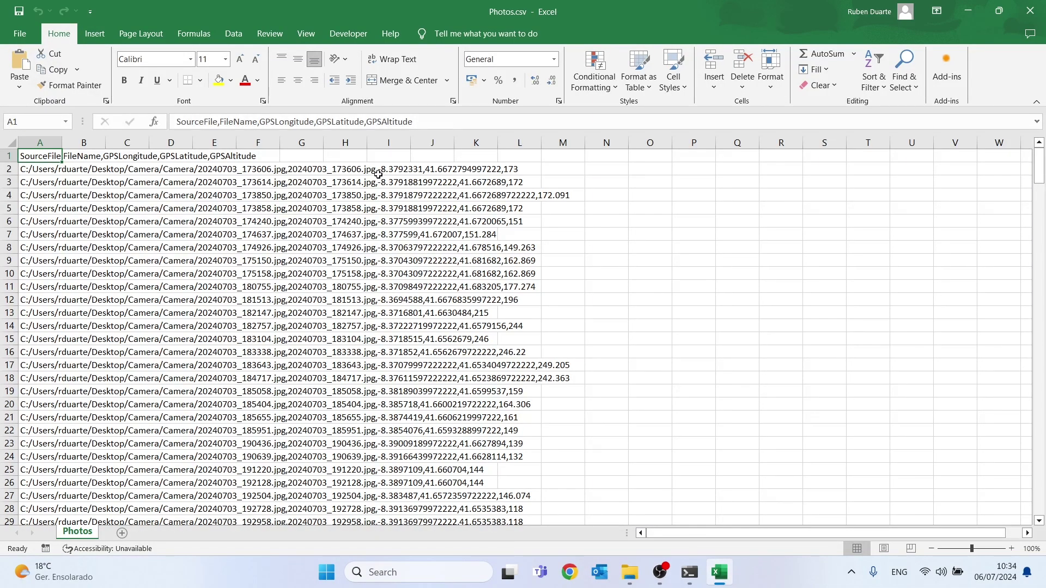
left_click(1029, 5)
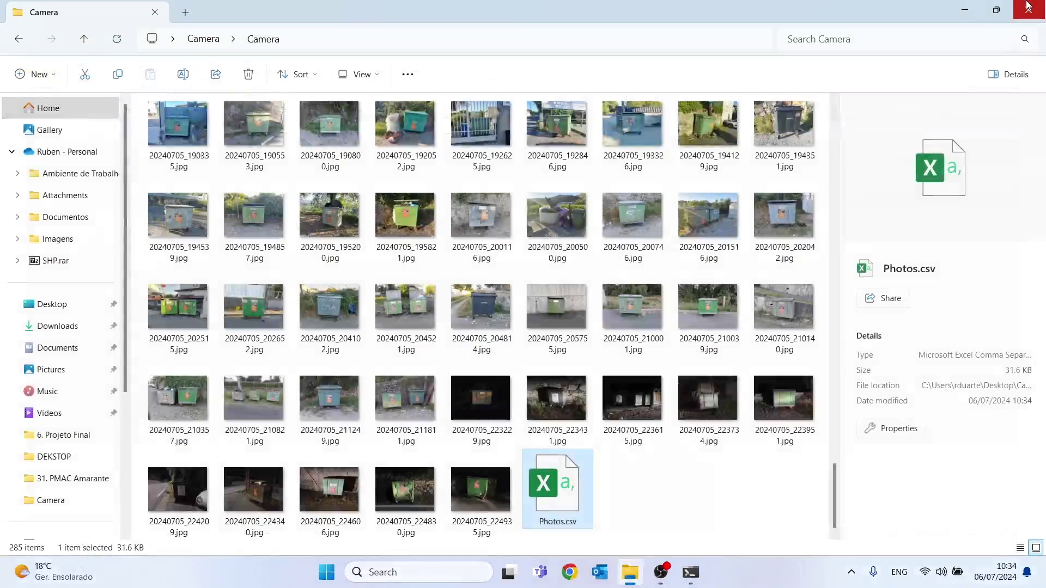
Step: Close the Camera folder and Command Prompt windows and launch ArcGIS Pro
left_click(1029, 5)
left_click(870, 81)
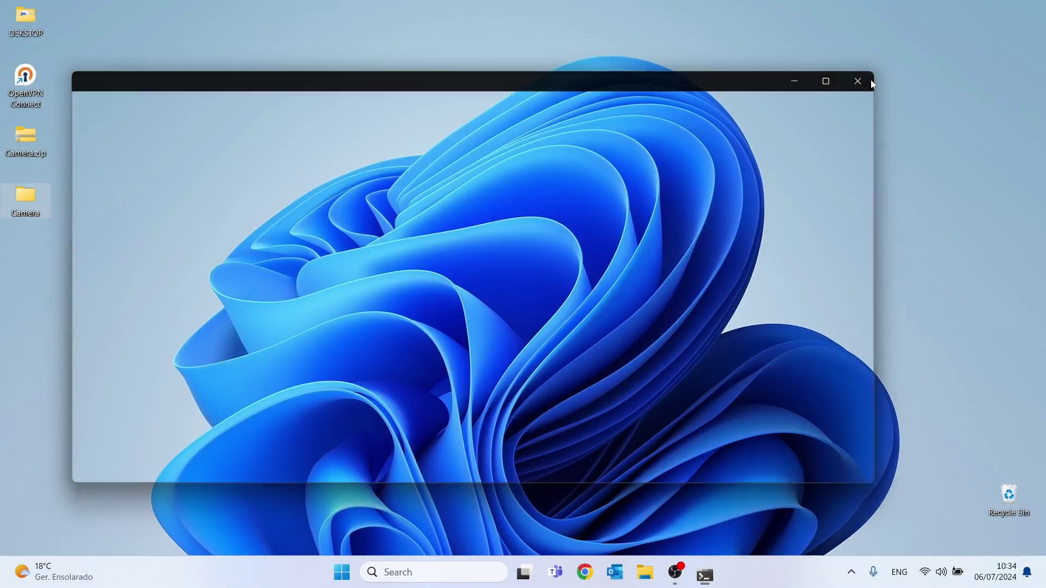
left_click(367, 574)
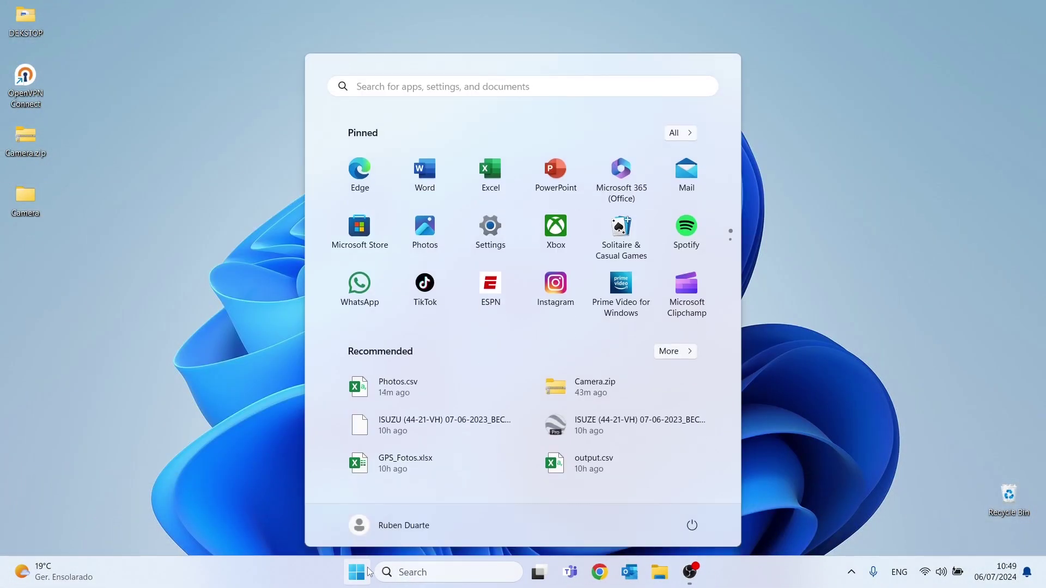
type("arcgis")
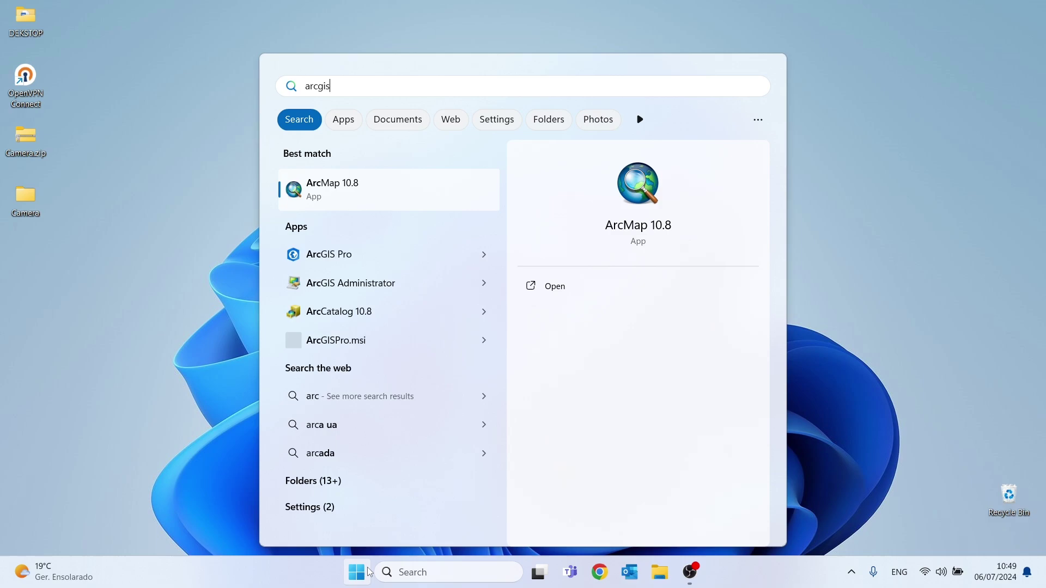
left_click(336, 184)
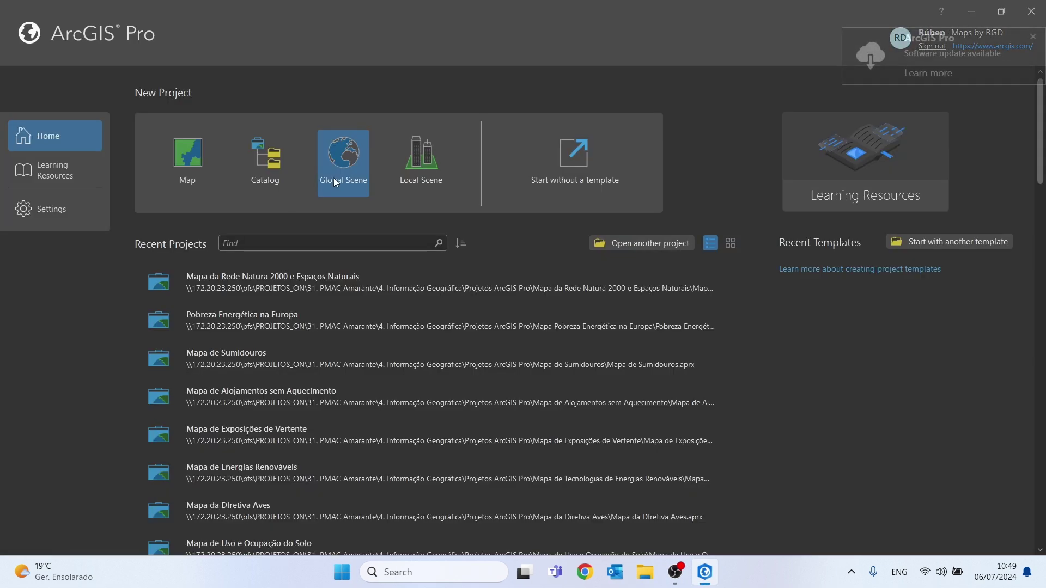
Step: Create a new Map project named Photos in the Desktop\DEKSTOP folder
left_click(203, 165)
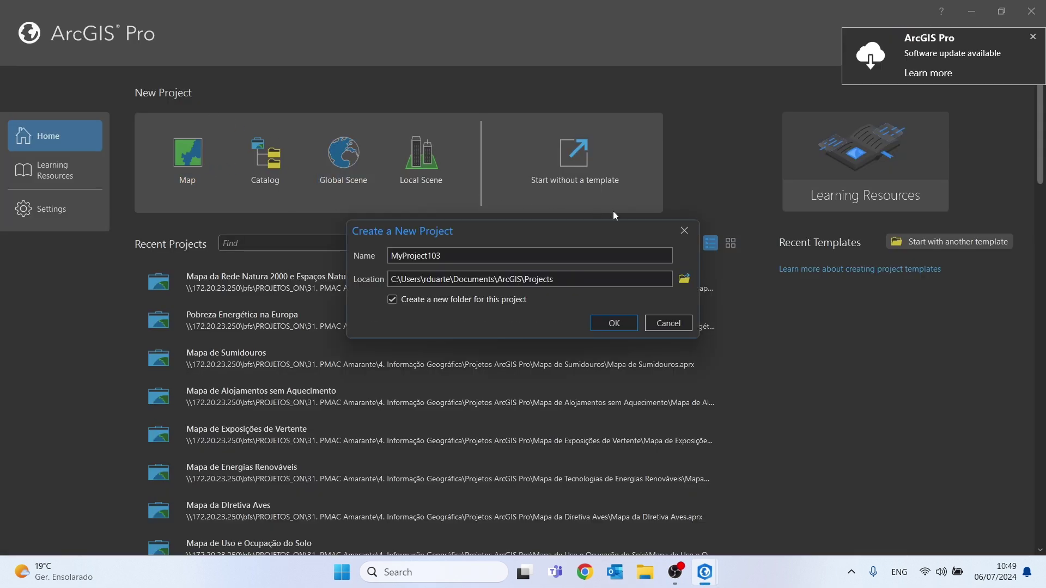
left_click_drag(478, 254, 338, 237)
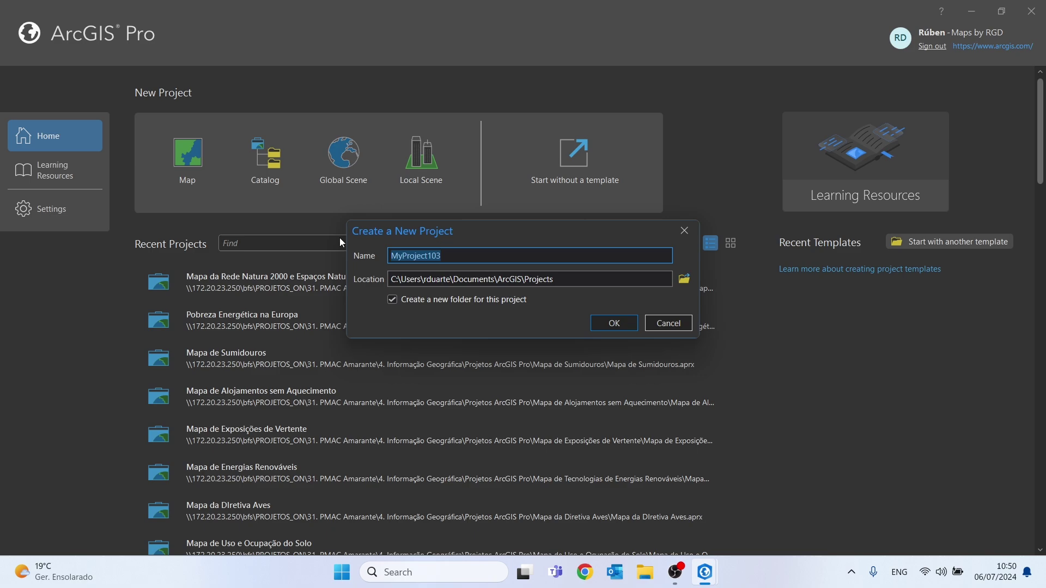
type("Photos")
left_click(684, 280)
left_click(384, 150)
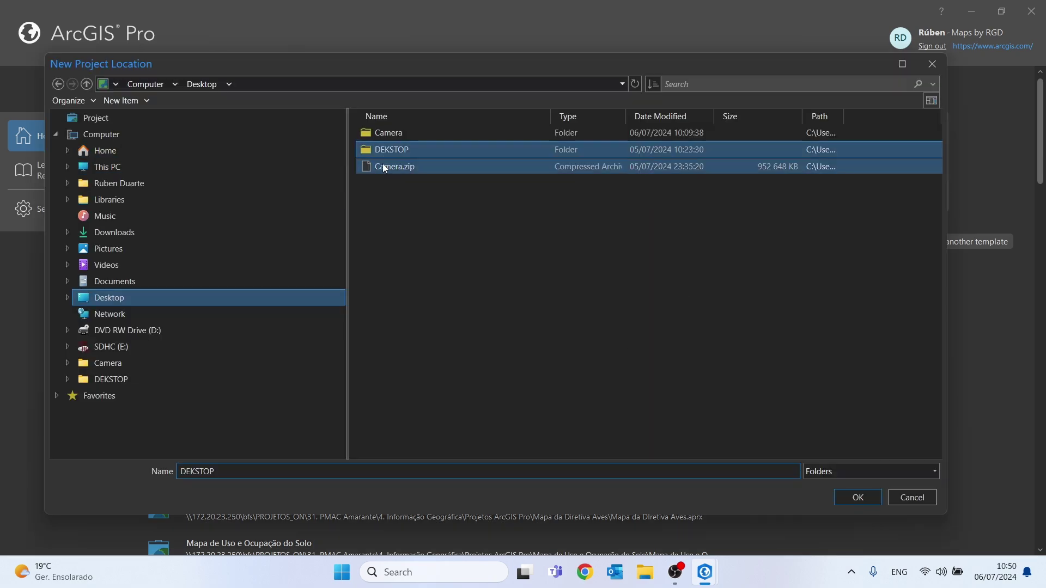
left_click(383, 312)
left_click(858, 497)
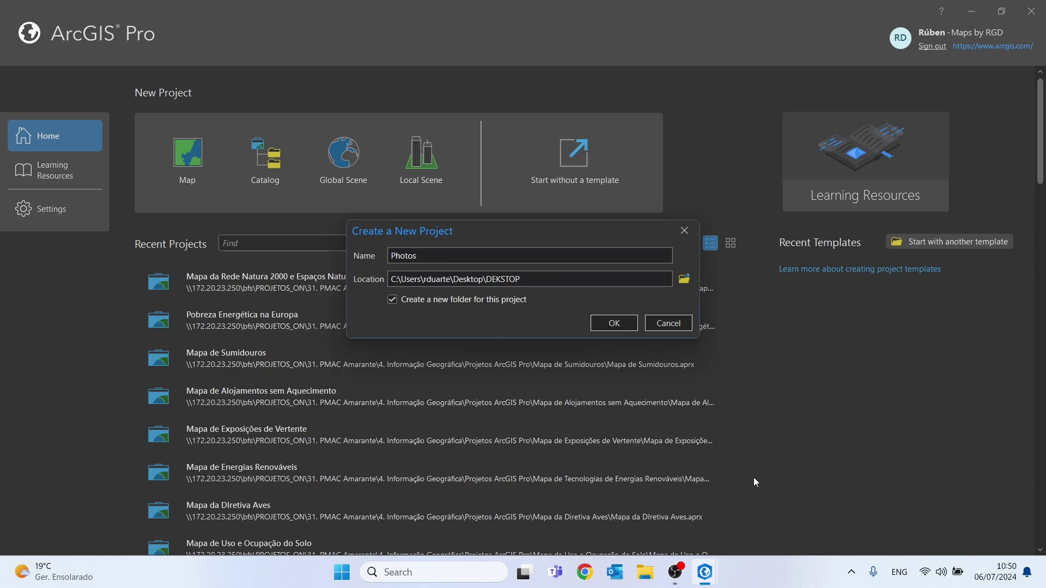
left_click(618, 323)
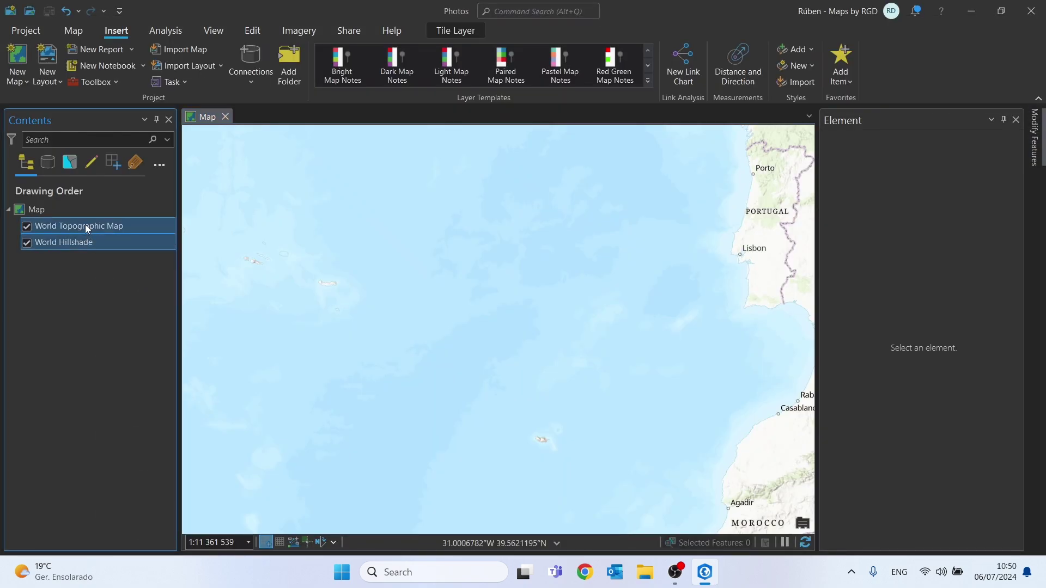
Step: Remove both basemap layers and add Desktop\Camera\Camera\Photos.csv to the map as a table
right_click(85, 224)
left_click(126, 246)
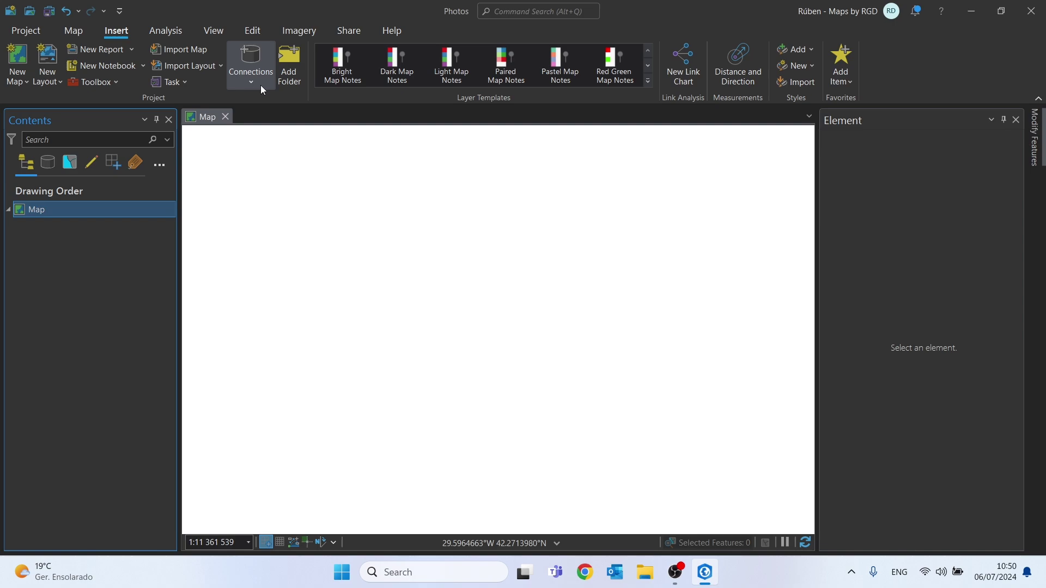
left_click(79, 31)
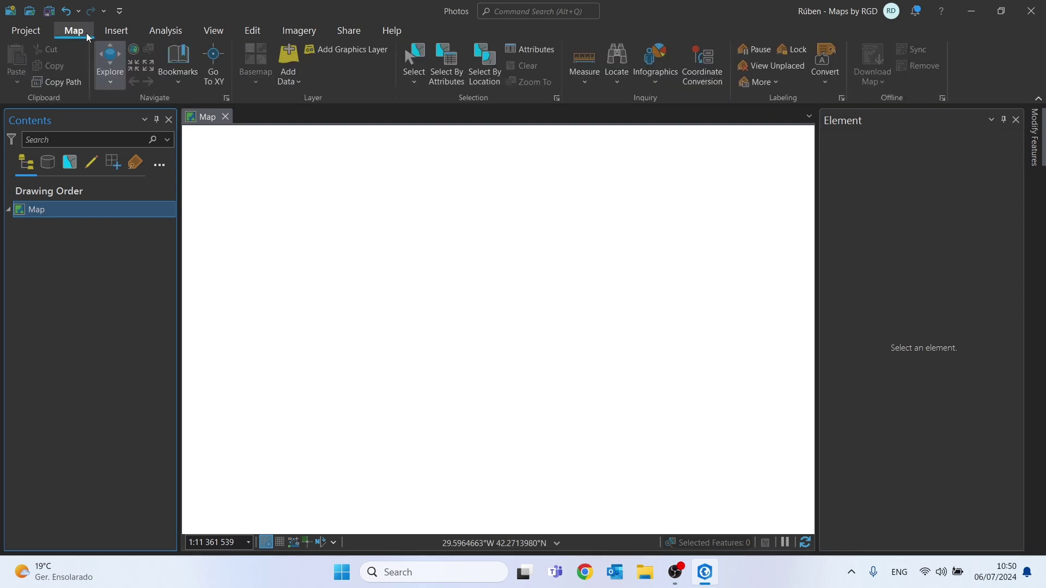
left_click(288, 63)
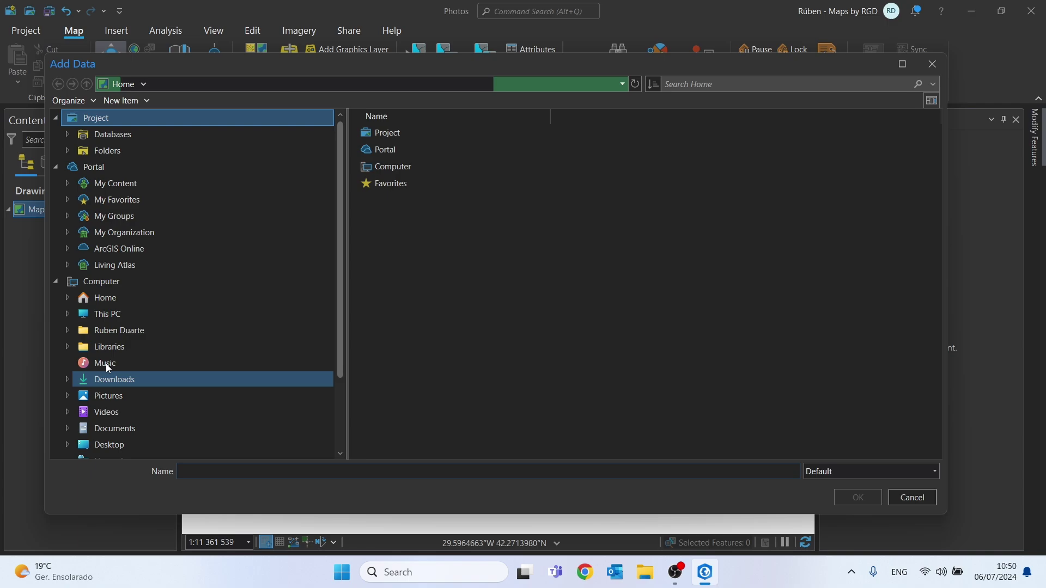
scroll(113, 309, "down", 2)
left_click(111, 378)
double_click(394, 134)
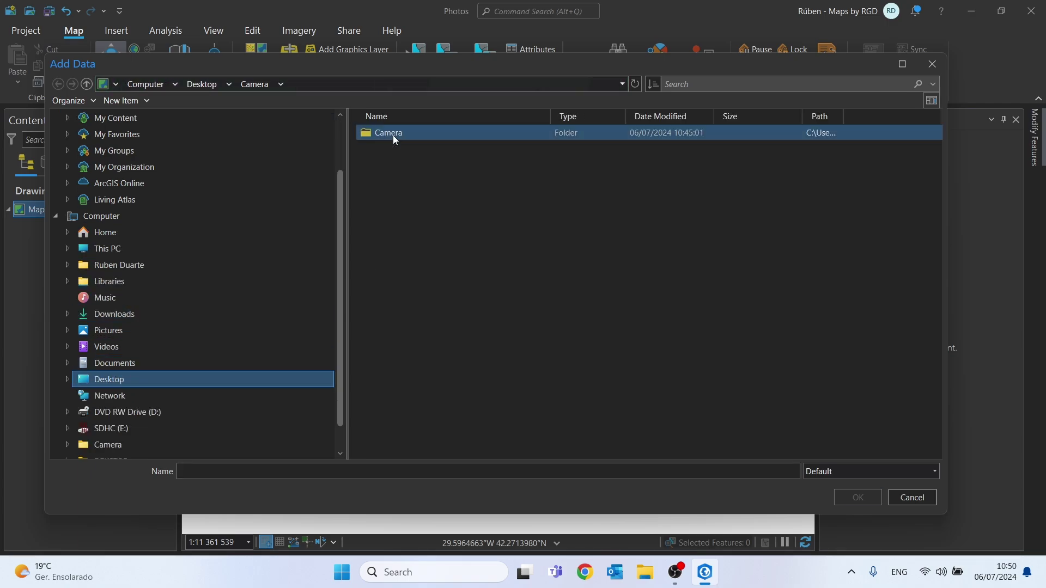
double_click(393, 134)
left_click_drag(932, 215, 930, 453)
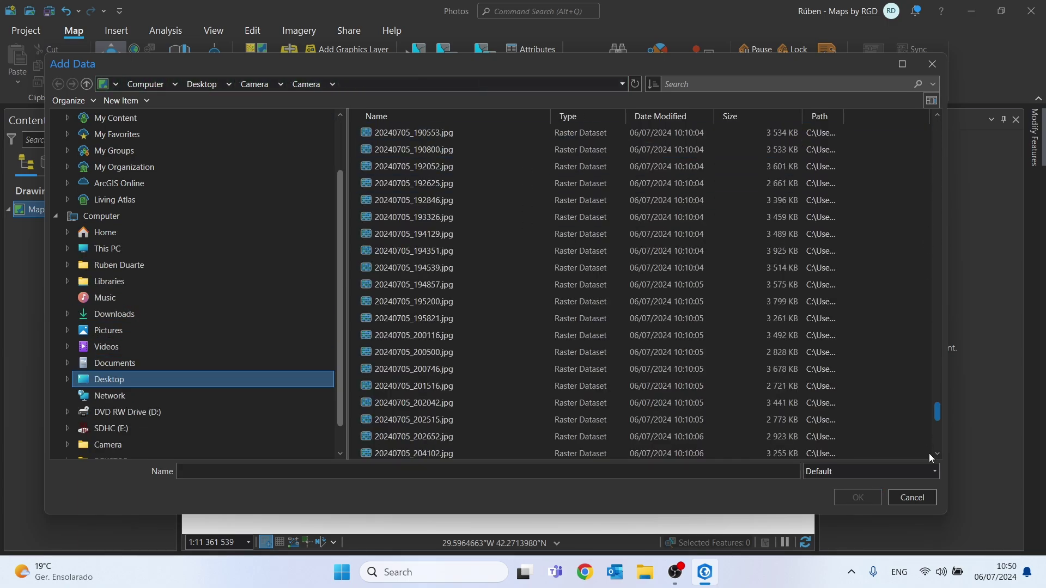
left_click(421, 442)
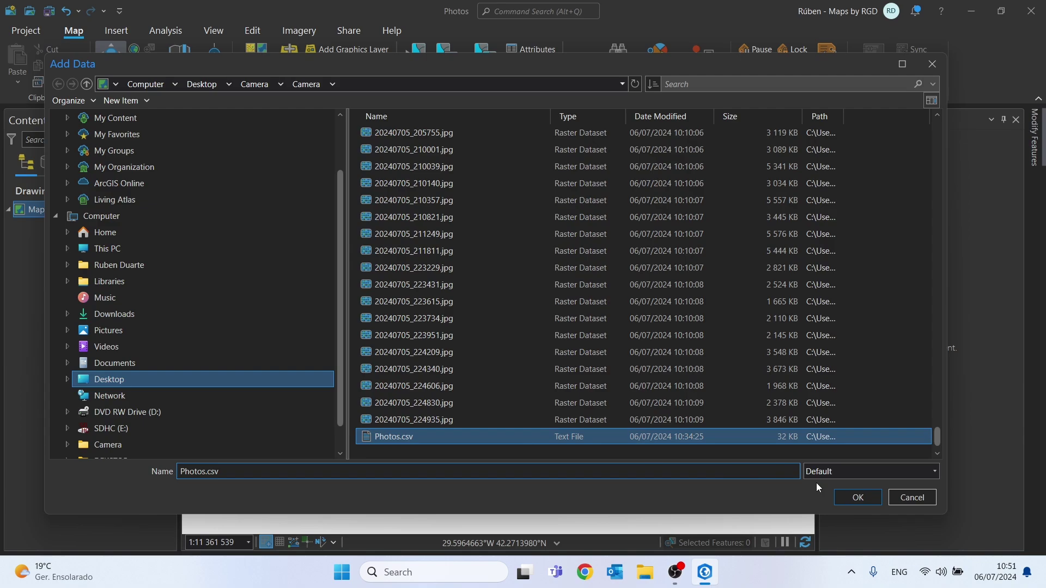
left_click(844, 494)
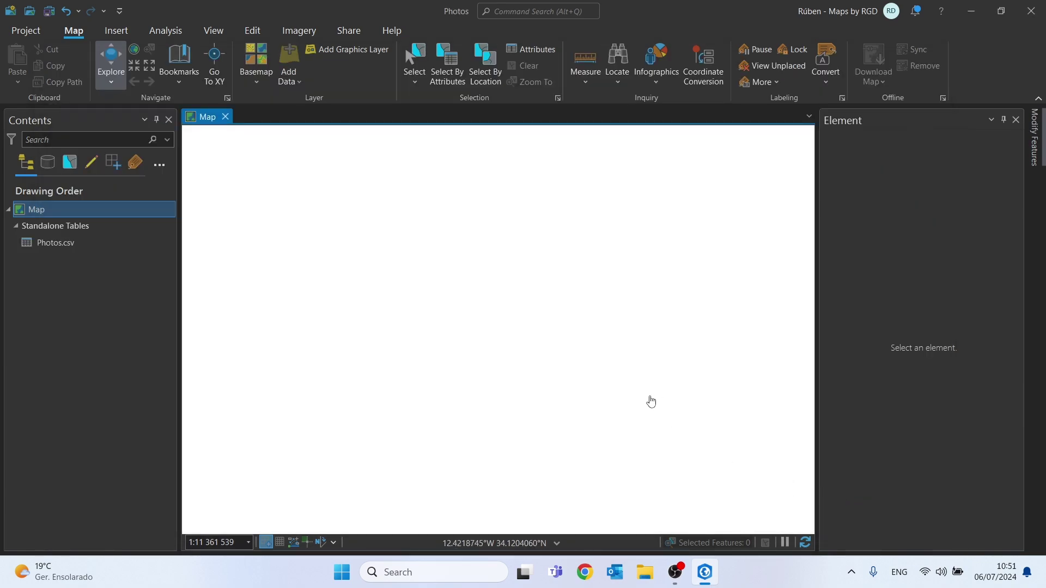
Step: Display Photos.csv XY data using GPSLongitude, GPSLatitude, and GPSAltitude as the Z field
left_click(42, 243)
right_click(42, 243)
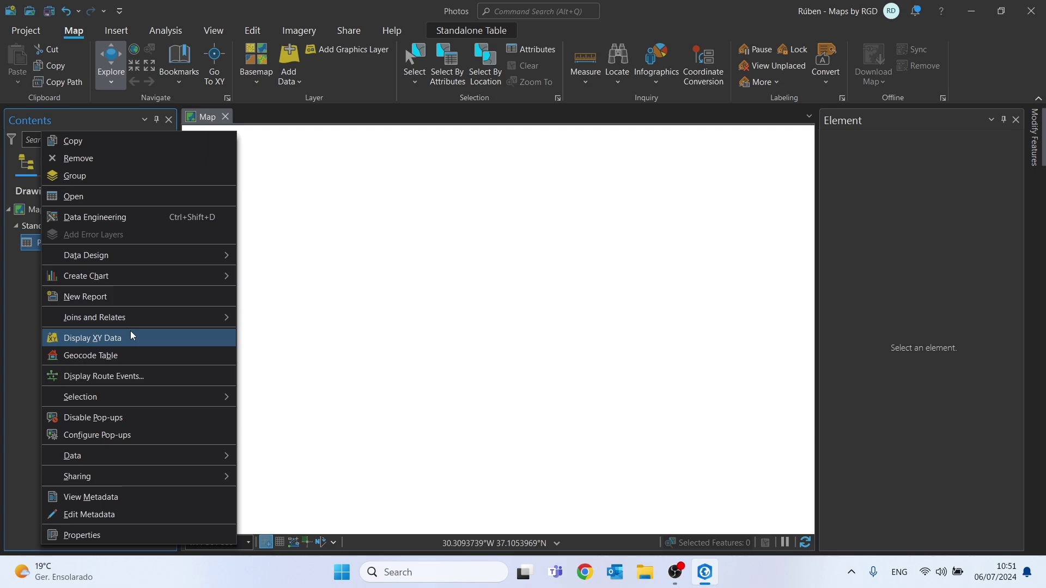
left_click(114, 345)
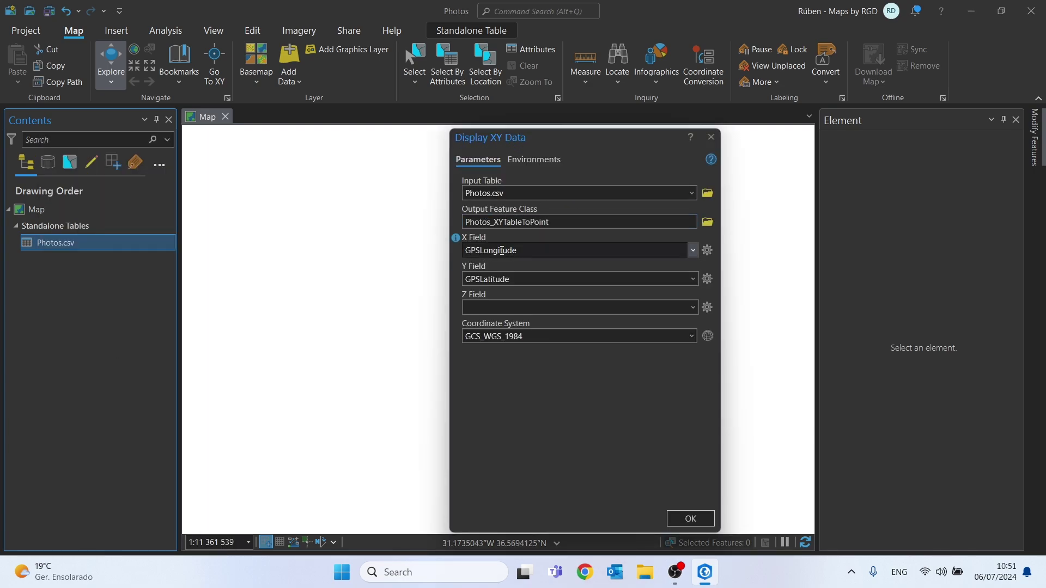
left_click(693, 309)
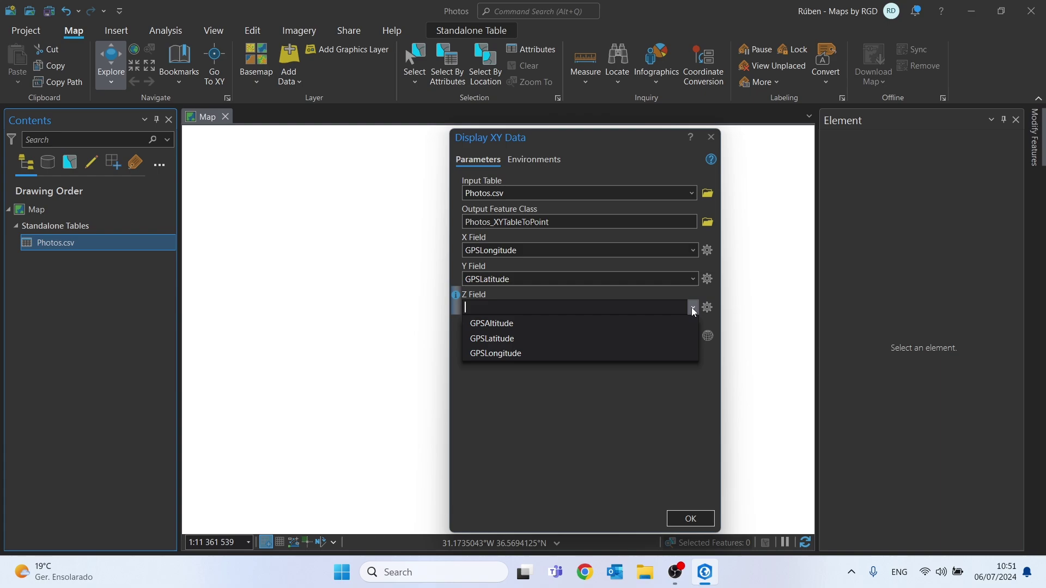
left_click(502, 326)
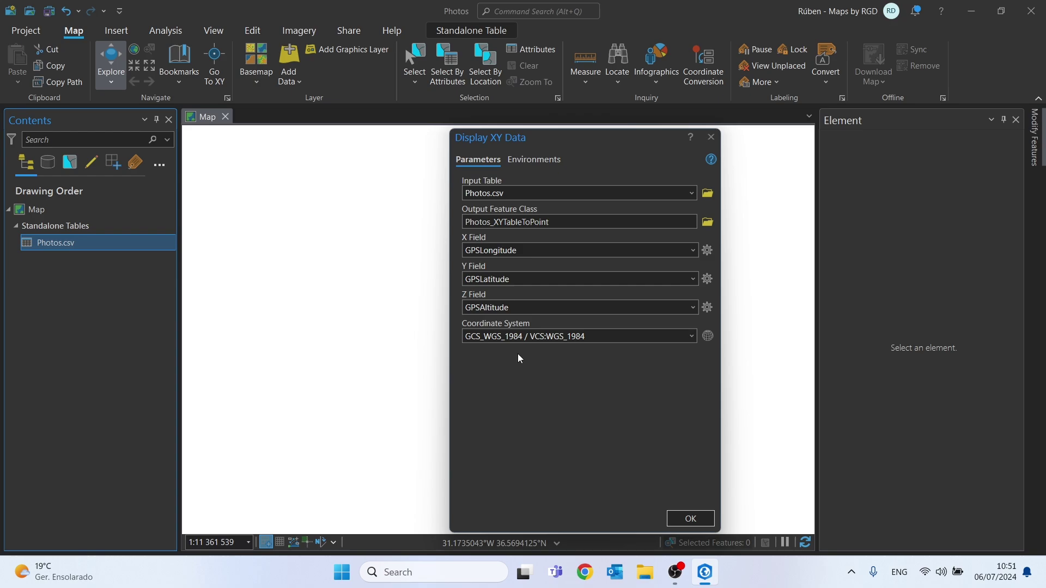
left_click(546, 337)
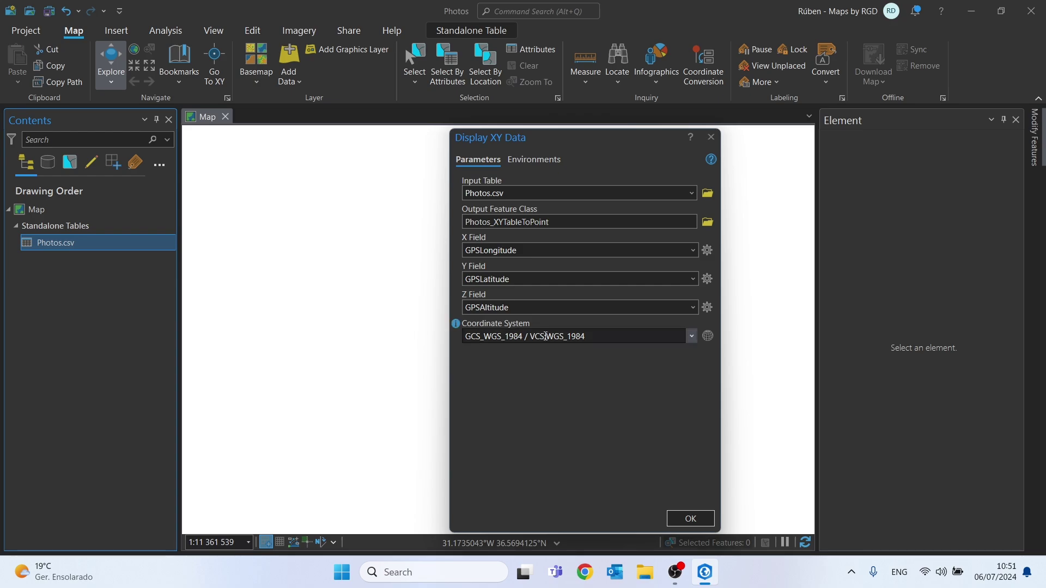
left_click(691, 518)
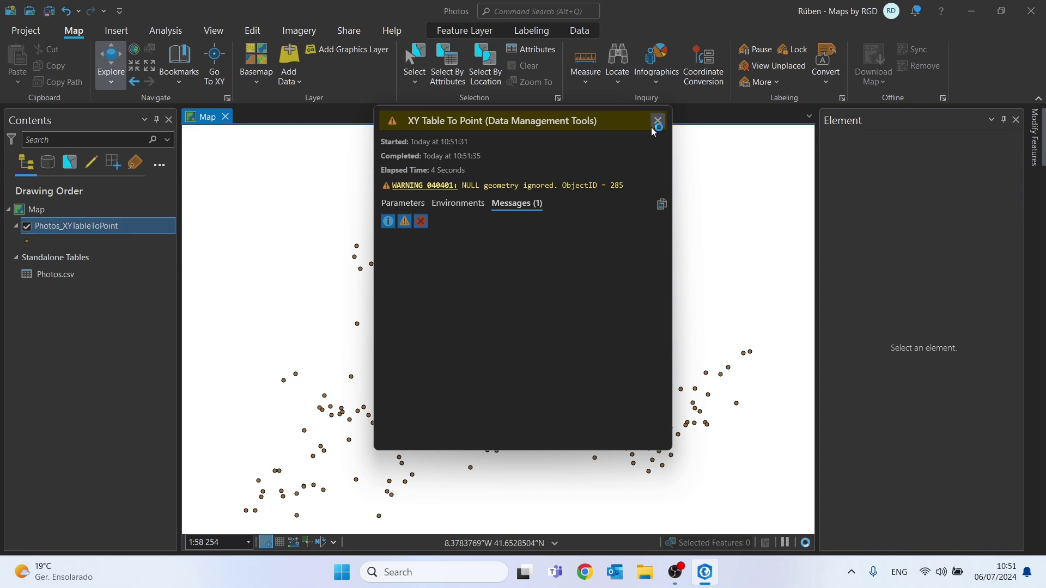
Step: Dismiss the tool warning, then view and close the first photo point's linked photo from its widened pop-up
left_click(659, 121)
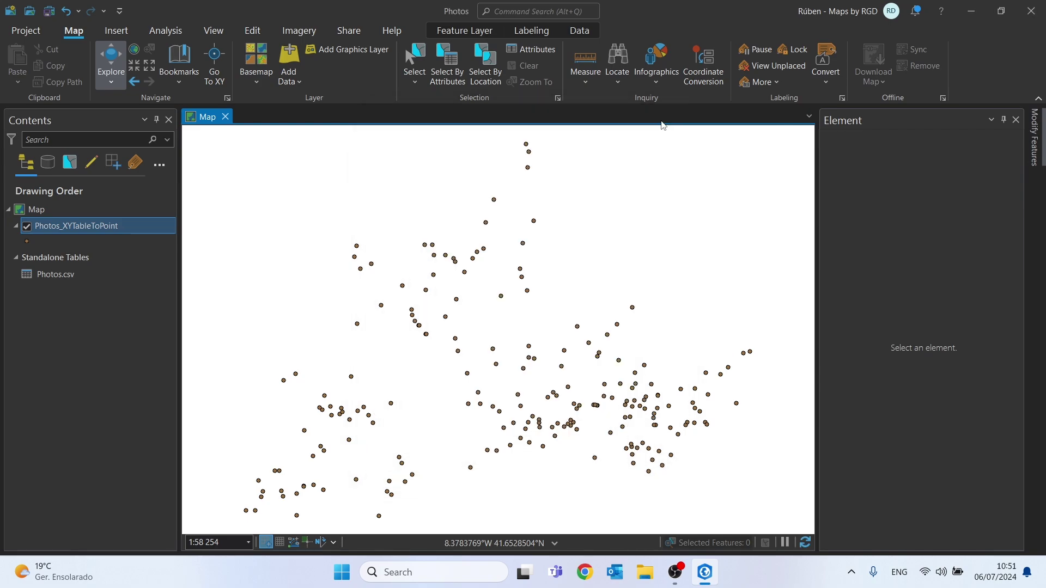
left_click_drag(446, 281, 469, 251)
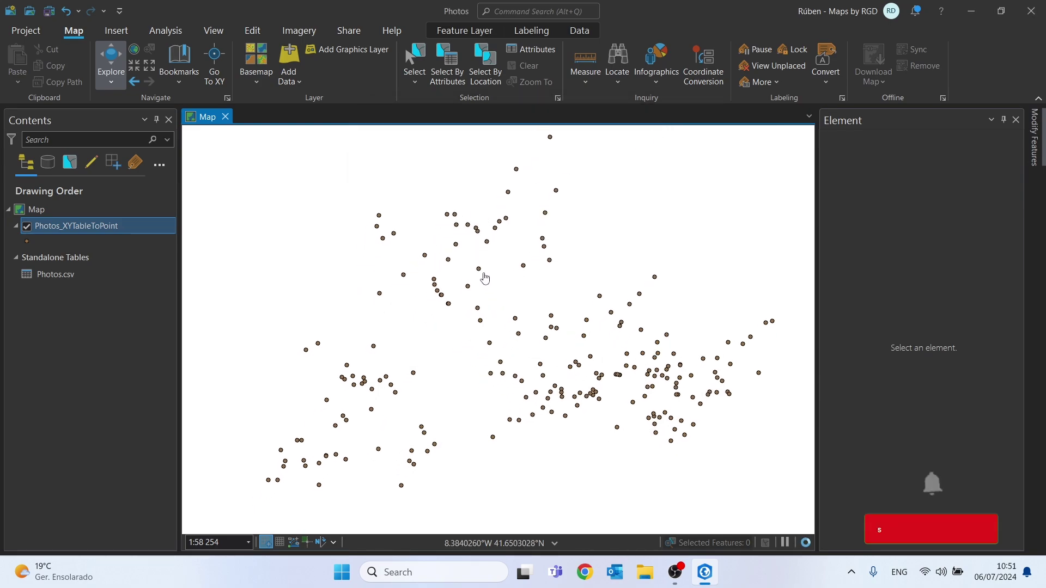
left_click(479, 271)
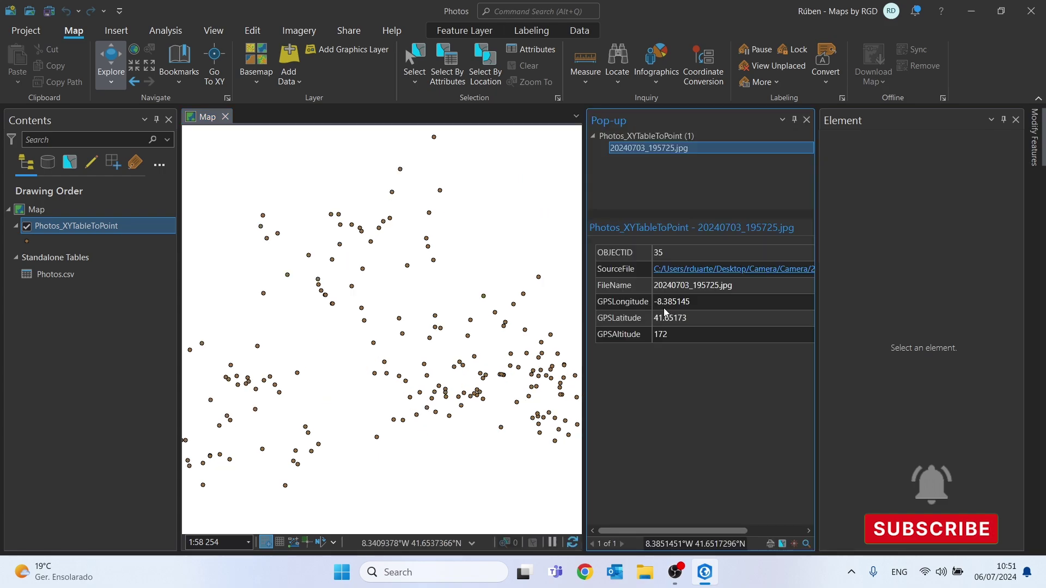
left_click_drag(583, 270, 506, 271)
left_click(703, 269)
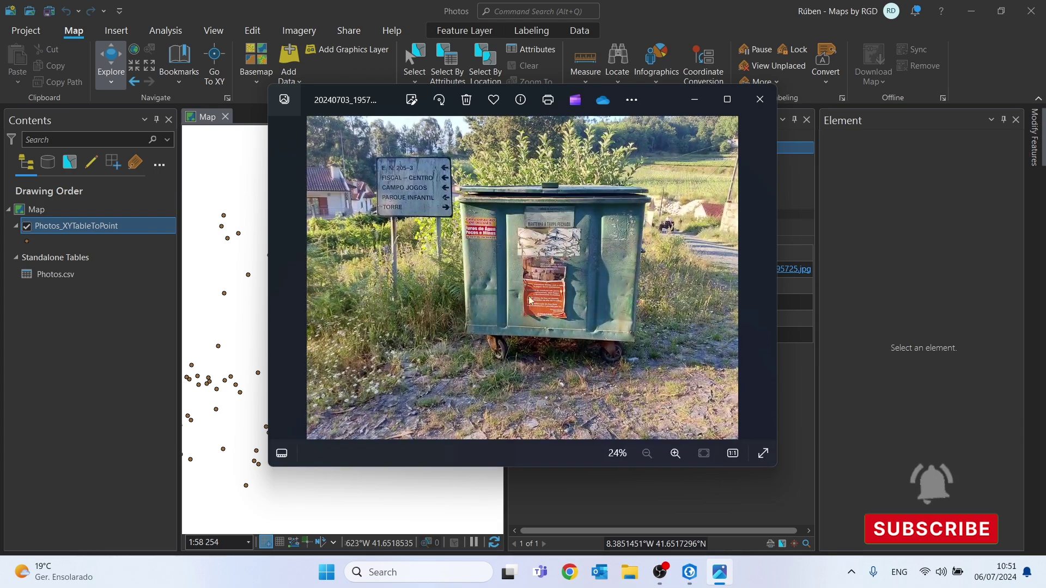
left_click(759, 100)
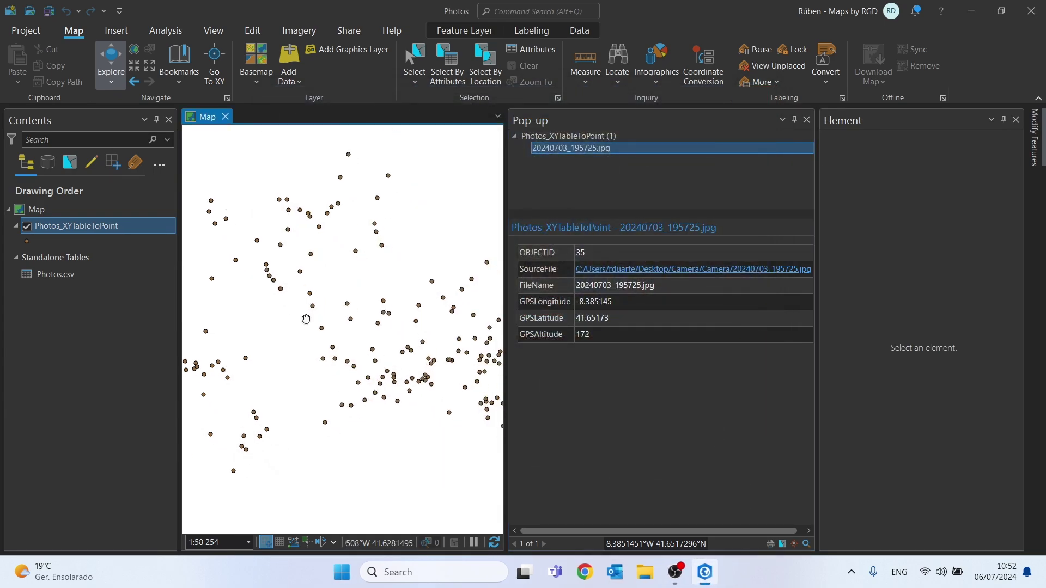
Step: View and close the linked photo for a second point, 20240705_145217.jpg
scroll(303, 320, "down", 3)
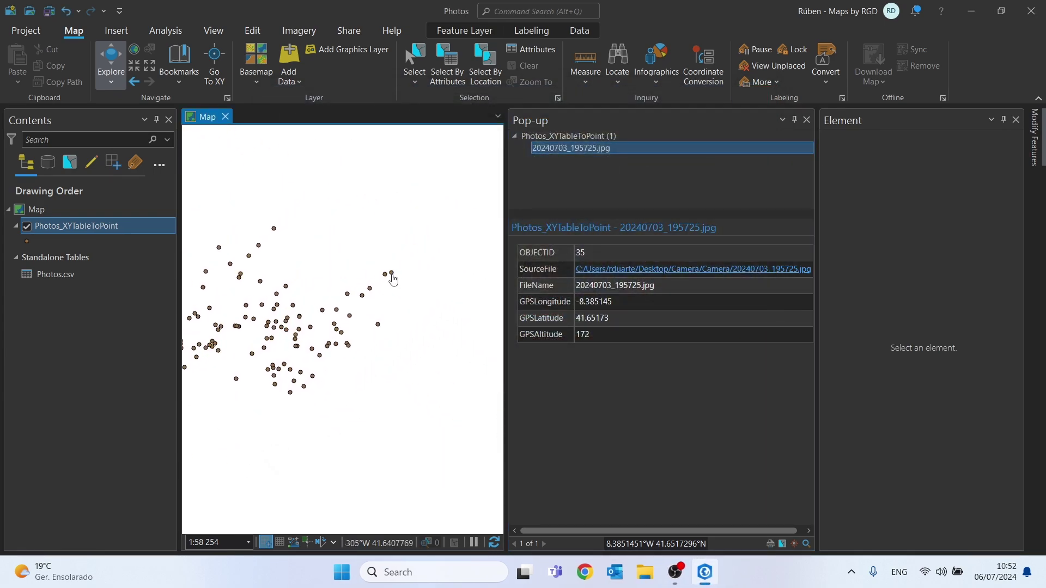
left_click(393, 277)
left_click(621, 270)
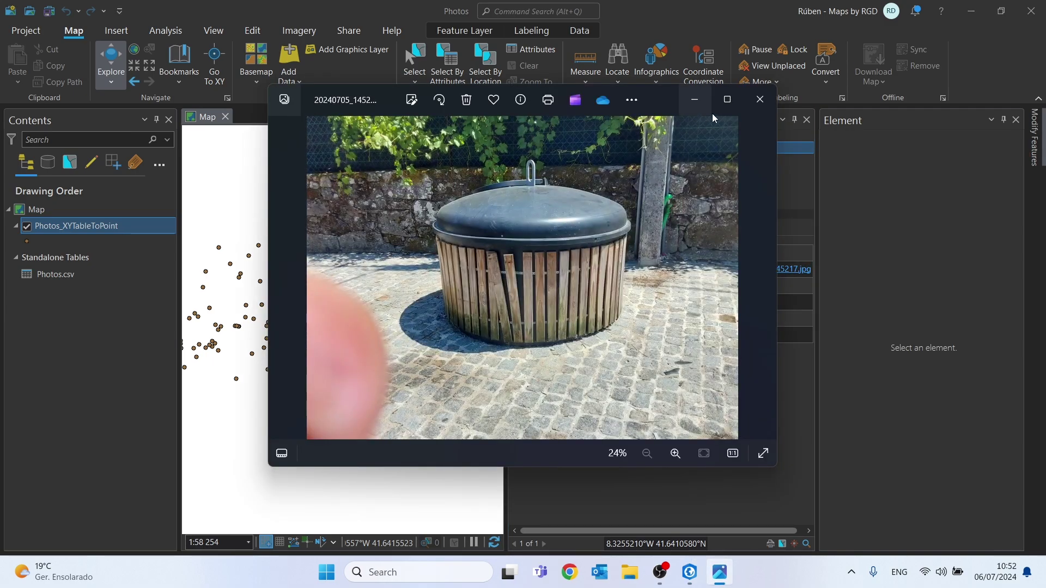
left_click(752, 104)
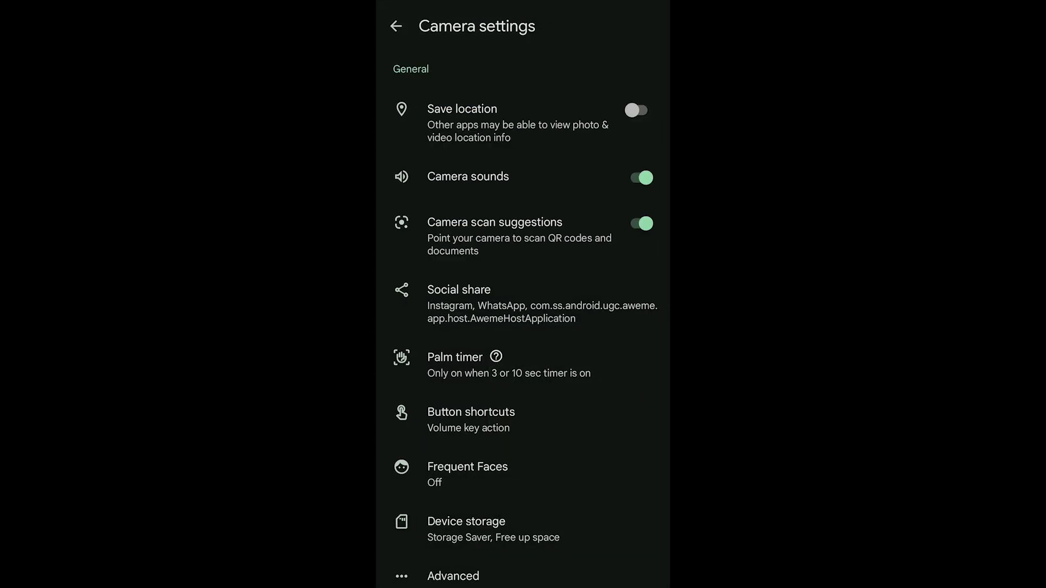
Step: Flip the Camera's Save location toggle on, off, and back on so it ends enabled
left_click(637, 110)
left_click(637, 110)
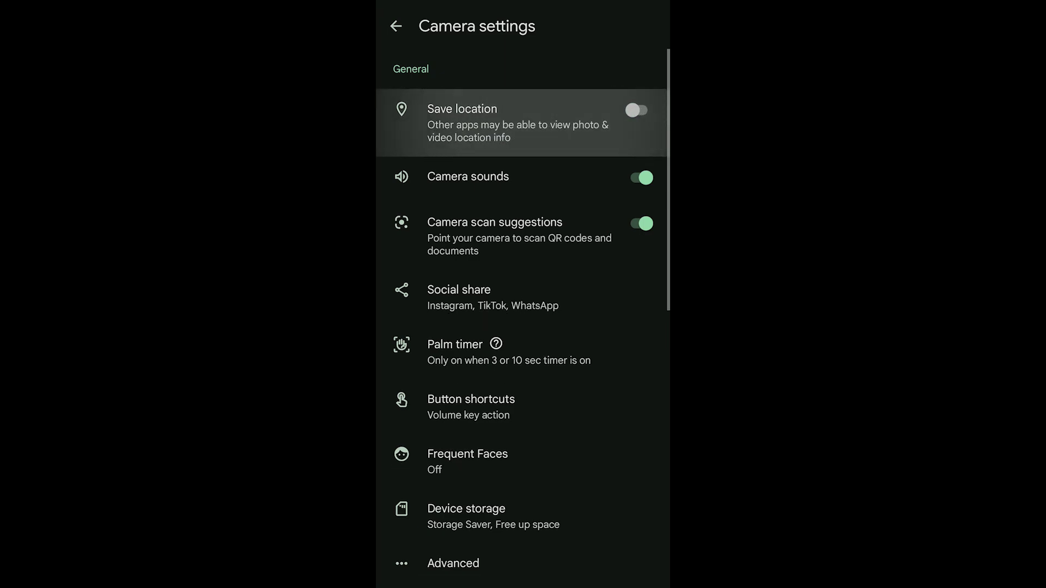
left_click(637, 110)
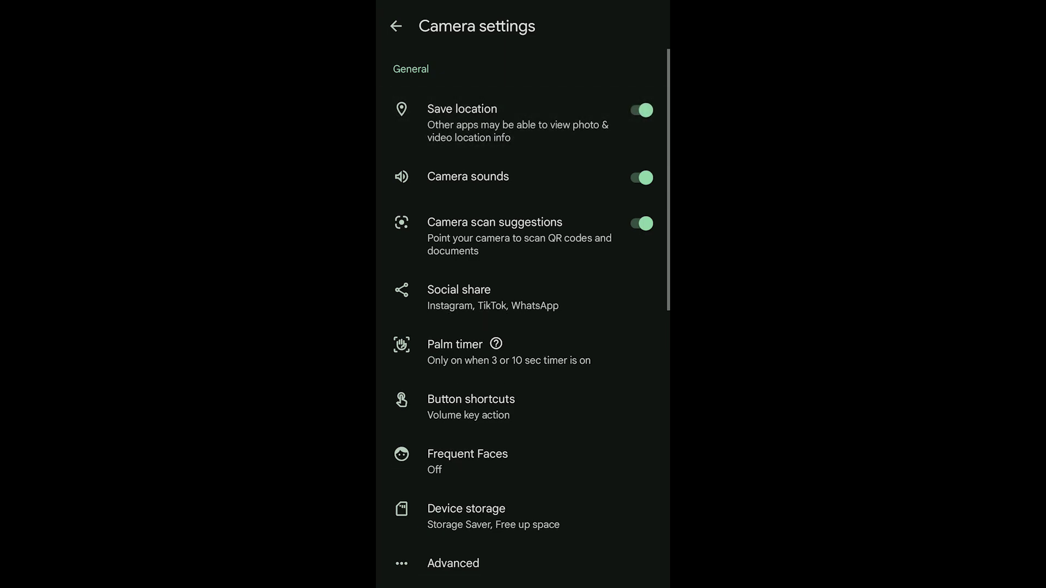